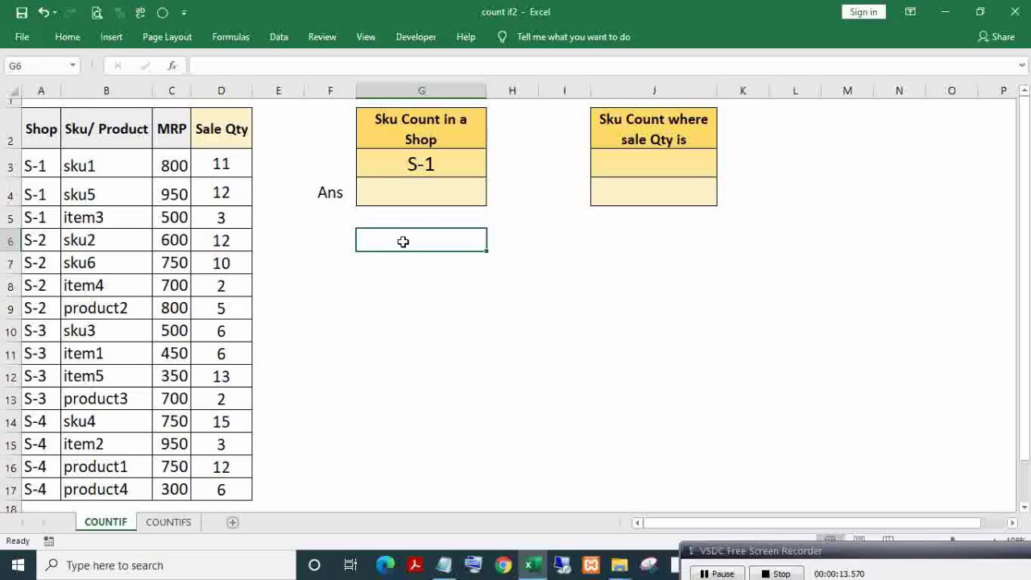
- Review the Shop, Sku/ Product, MRP and Sale Qty columns and the table's data rows
{"action": "left_click", "coordinate": [400, 330]}
{"action": "key", "text": "Up"}
{"action": "key", "text": "Up"}
{"action": "key", "text": "Up"}
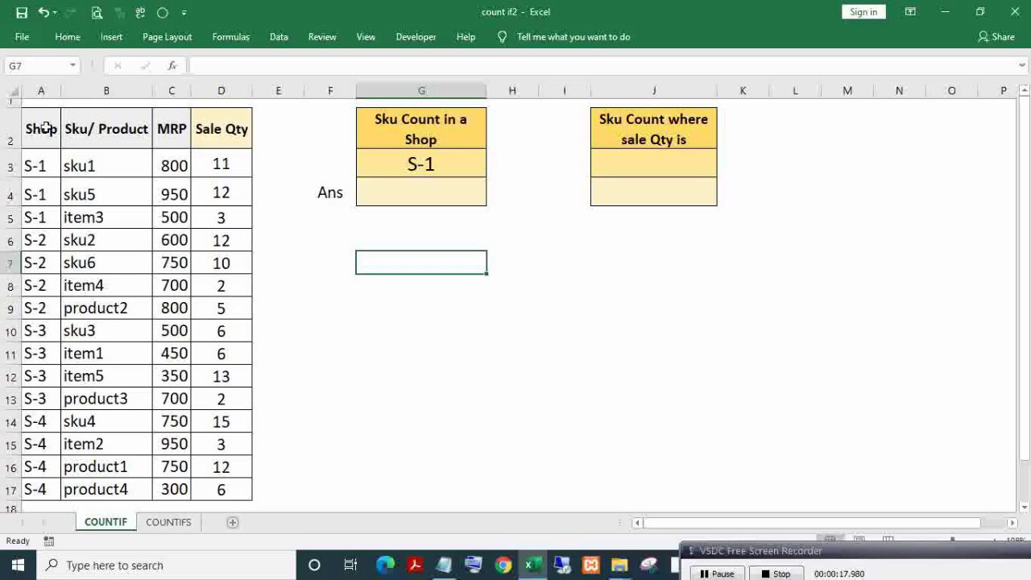
{"action": "left_click", "coordinate": [56, 128]}
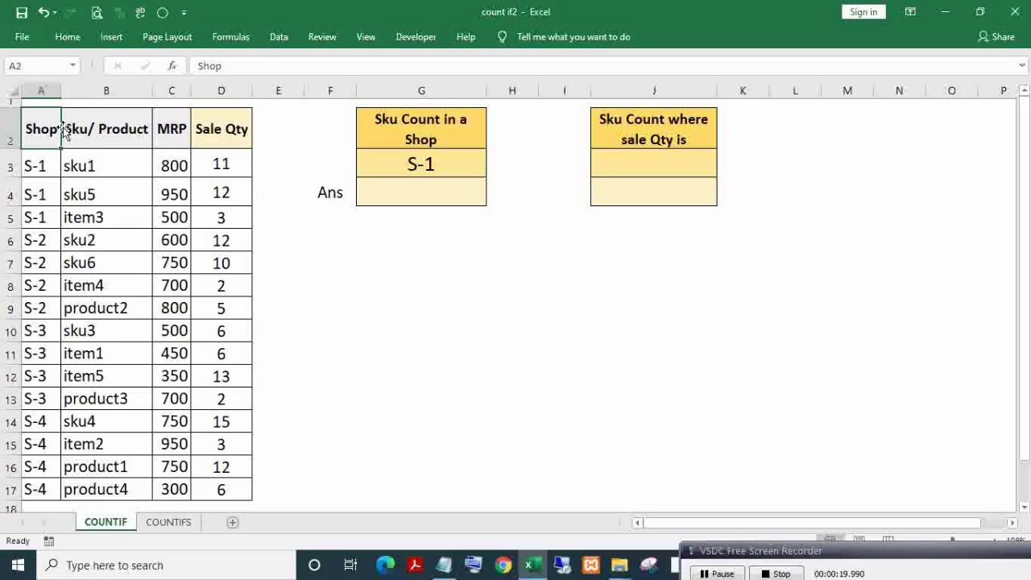
{"action": "left_click_drag", "start_coordinate": [43, 165], "coordinate": [46, 485]}
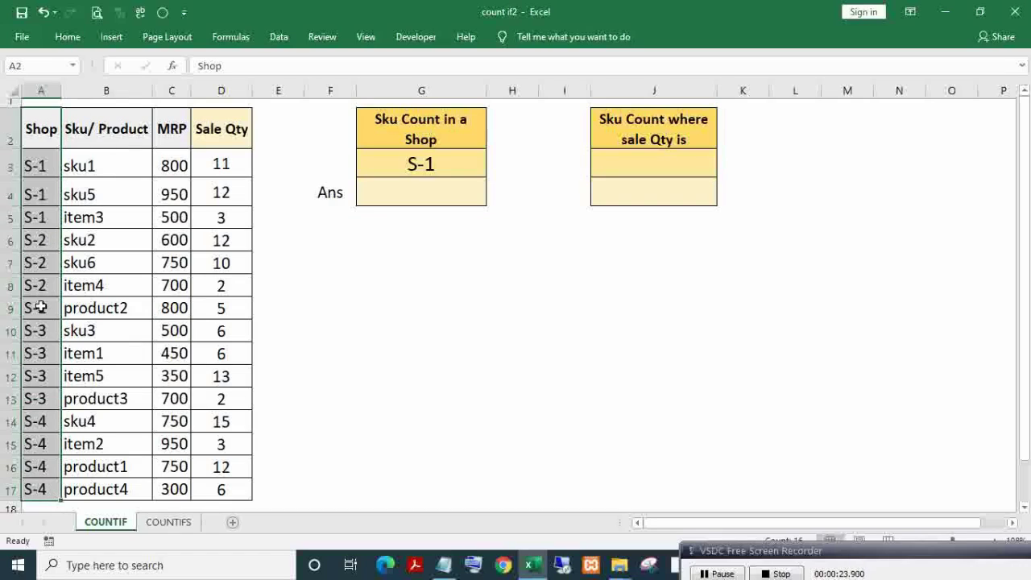
{"action": "left_click_drag", "start_coordinate": [102, 123], "coordinate": [103, 161]}
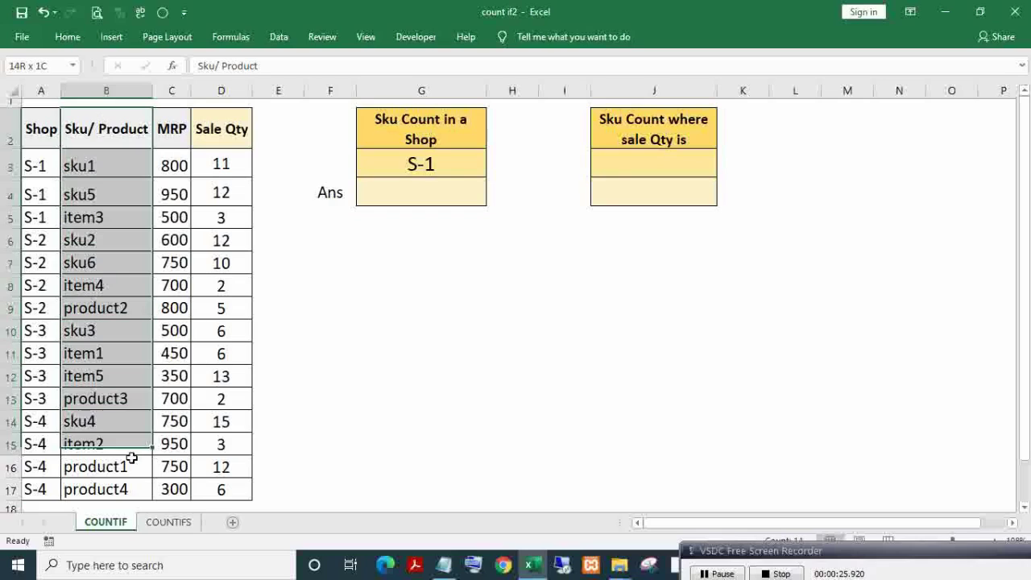
{"action": "left_click_drag", "start_coordinate": [102, 123], "coordinate": [132, 490]}
{"action": "left_click_drag", "start_coordinate": [176, 125], "coordinate": [180, 478]}
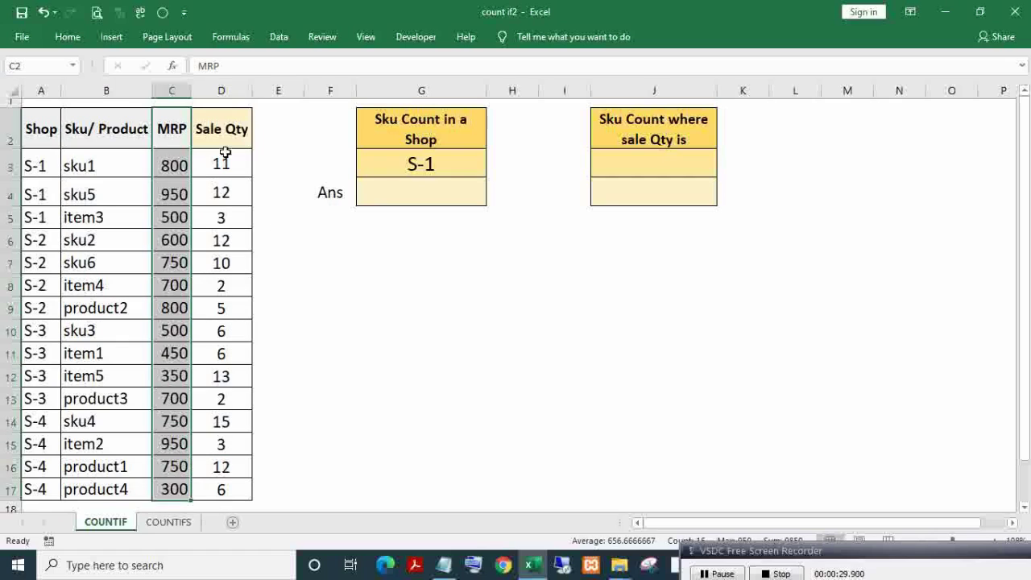
{"action": "left_click_drag", "start_coordinate": [221, 133], "coordinate": [224, 477]}
{"action": "mouse_move", "coordinate": [56, 128]}
{"action": "left_mouse_down"}
{"action": "mouse_move", "coordinate": [244, 463]}
{"action": "mouse_move", "coordinate": [223, 358]}
{"action": "left_mouse_up"}
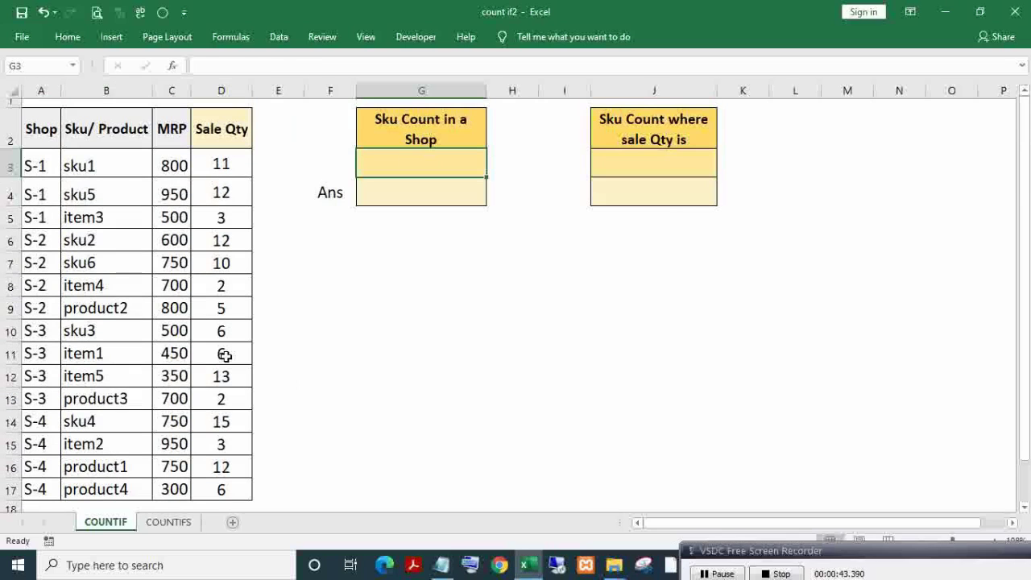
{"action": "key", "text": "Up"}
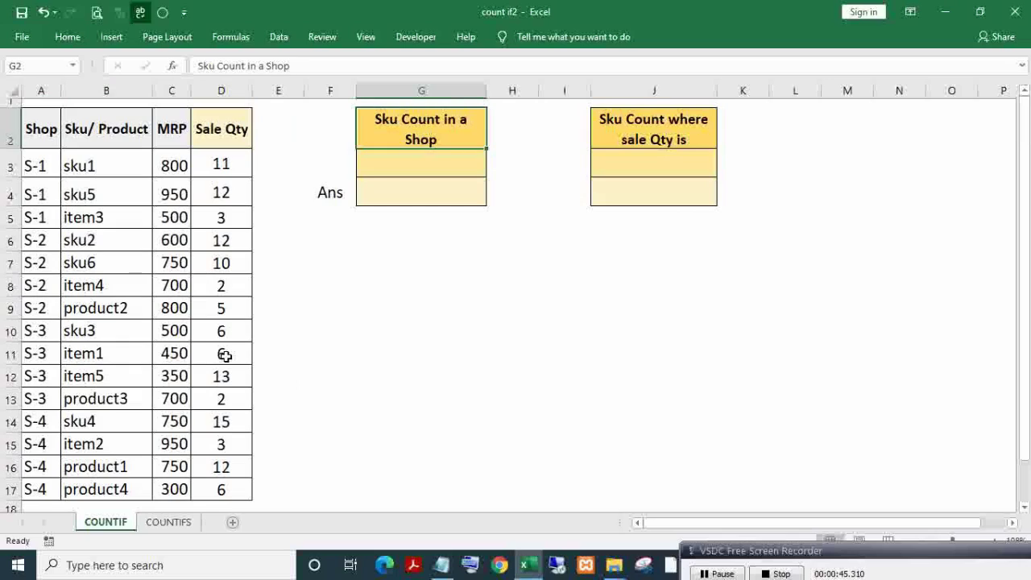
{"action": "key", "text": "Down"}
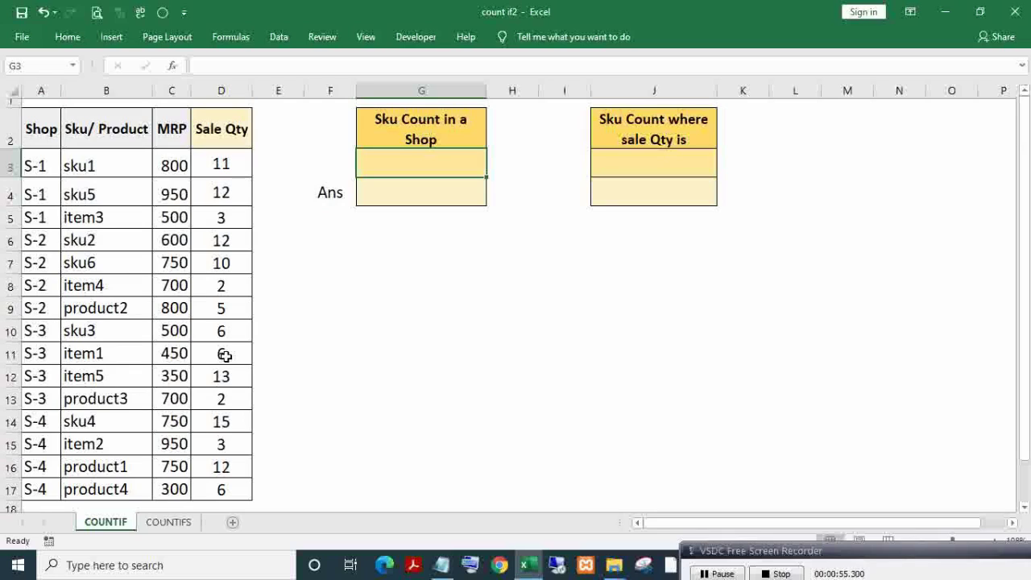
{"action": "type", "text": "=C"}
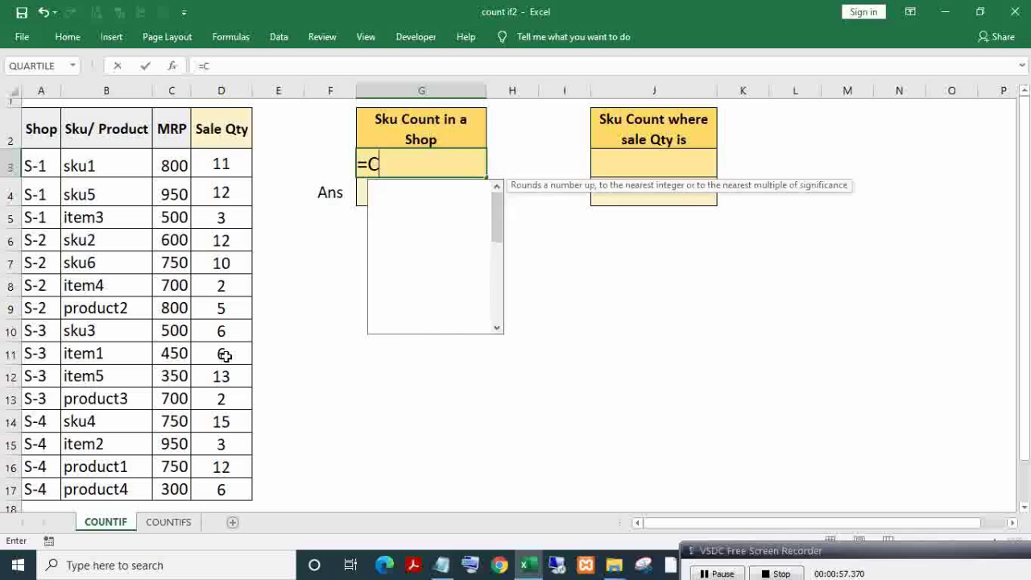
{"action": "type", "text": "OUN"}
{"action": "key", "text": "Down"}
{"action": "key", "text": "Down"}
{"action": "key", "text": "Down"}
{"action": "key", "text": "Tab"}
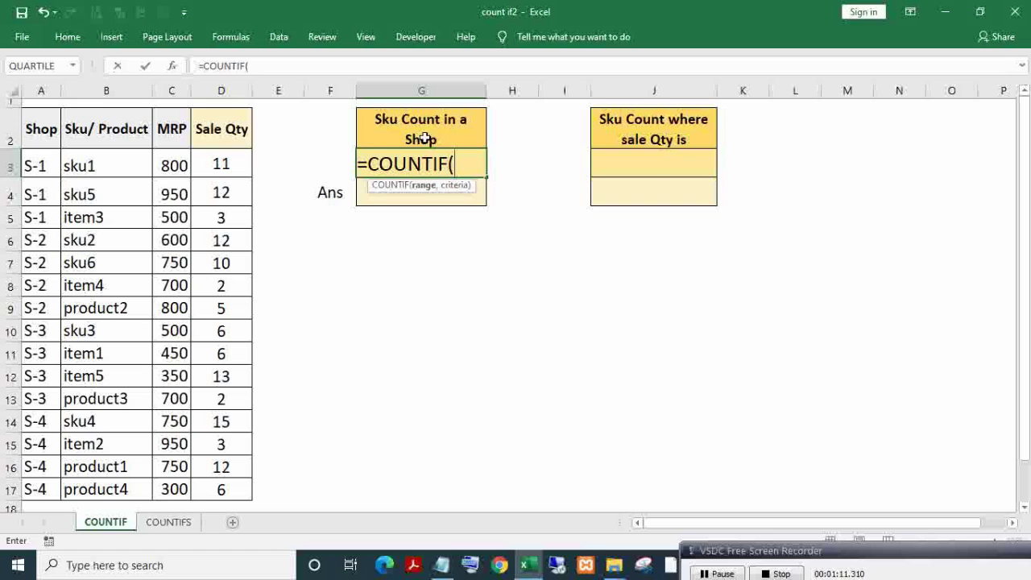
{"action": "key", "text": "Escape"}
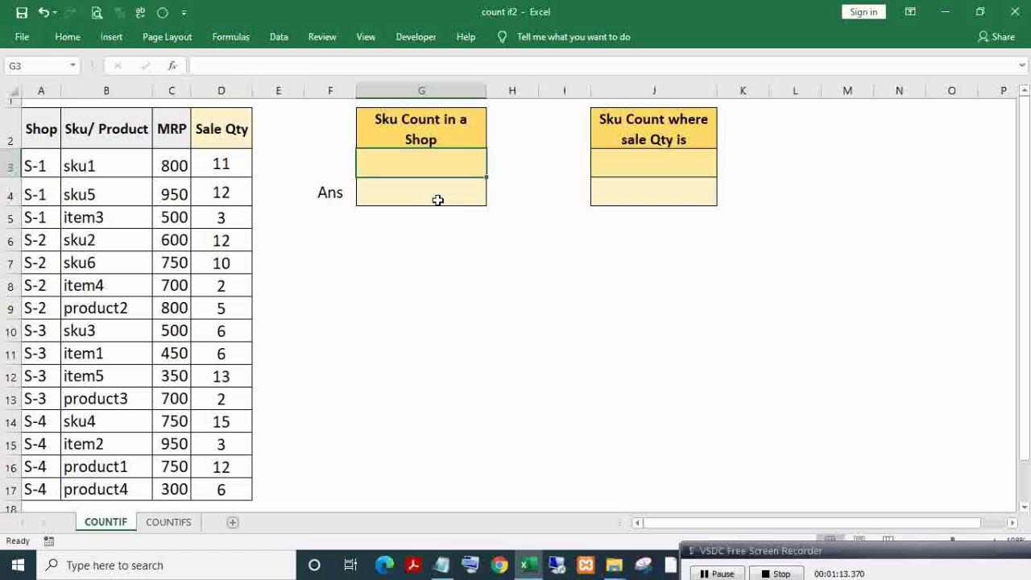
{"action": "key", "text": "Up"}
{"action": "key", "text": "Left"}
{"action": "key", "text": "Left"}
{"action": "key", "text": "Left"}
{"action": "key", "text": "Left"}
{"action": "key", "text": "Left"}
{"action": "key", "text": "Left"}
{"action": "key", "text": "Down"}
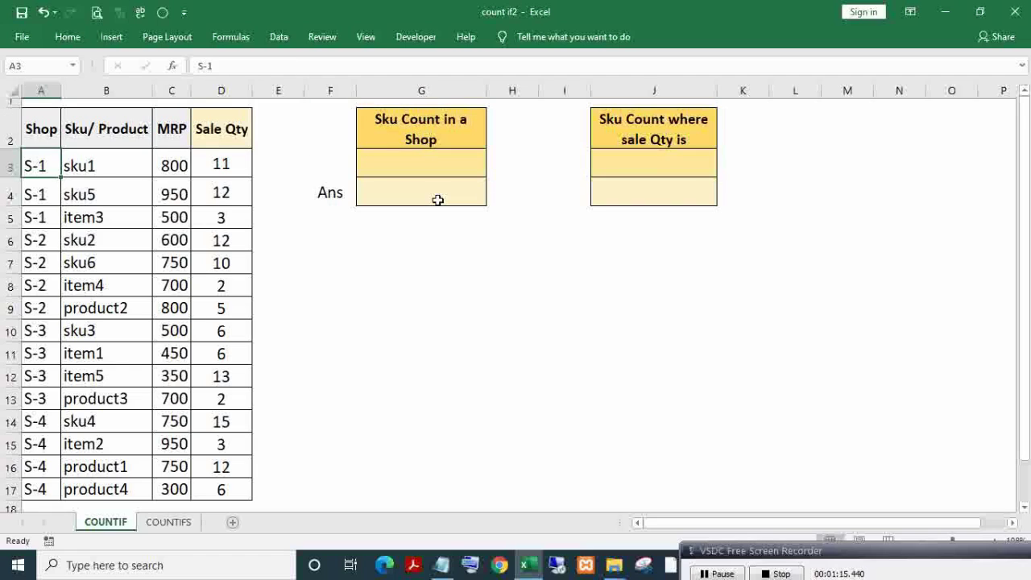
{"action": "key", "text": "Right"}
{"action": "key", "text": "Left"}
{"action": "key", "text": "Down"}
{"action": "key", "text": "Down"}
{"action": "key", "text": "Right"}
{"action": "key", "text": "shift+Up"}
{"action": "key", "text": "shift+Up"}
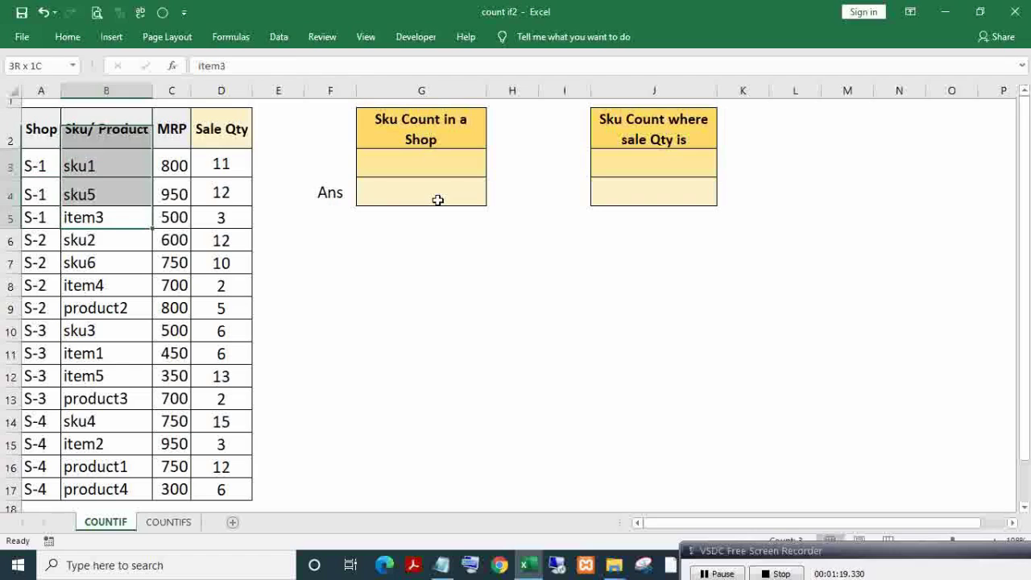
{"action": "key", "text": "Left"}
{"action": "key", "text": "Right"}
{"action": "key", "text": "shift+Up"}
{"action": "key", "text": "shift+Up"}
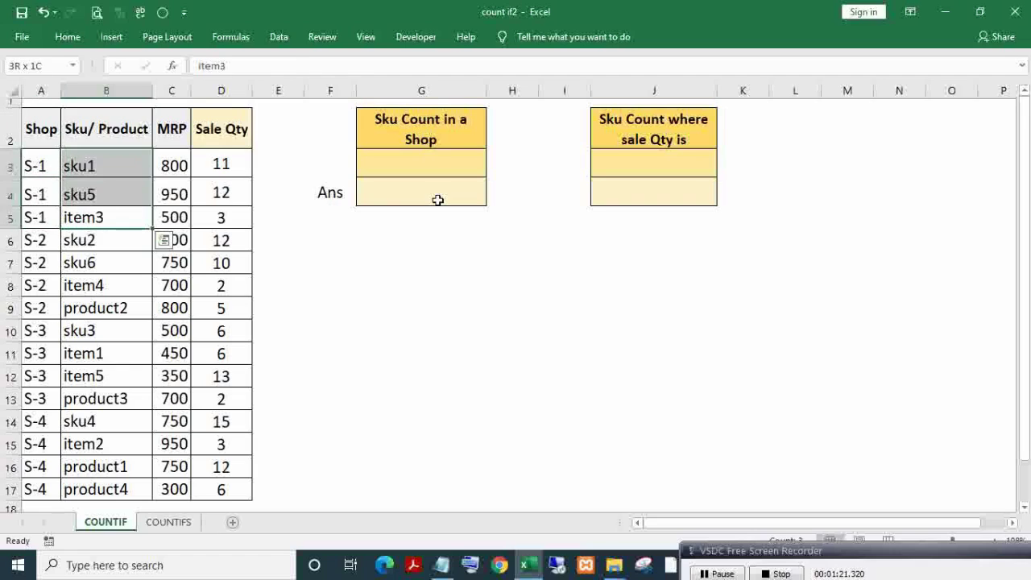
{"action": "key", "text": "Right"}
{"action": "key", "text": "Right"}
{"action": "key", "text": "Right"}
{"action": "key", "text": "Right"}
{"action": "key", "text": "Up"}
{"action": "key", "text": "Up"}
{"action": "key", "text": "Right"}
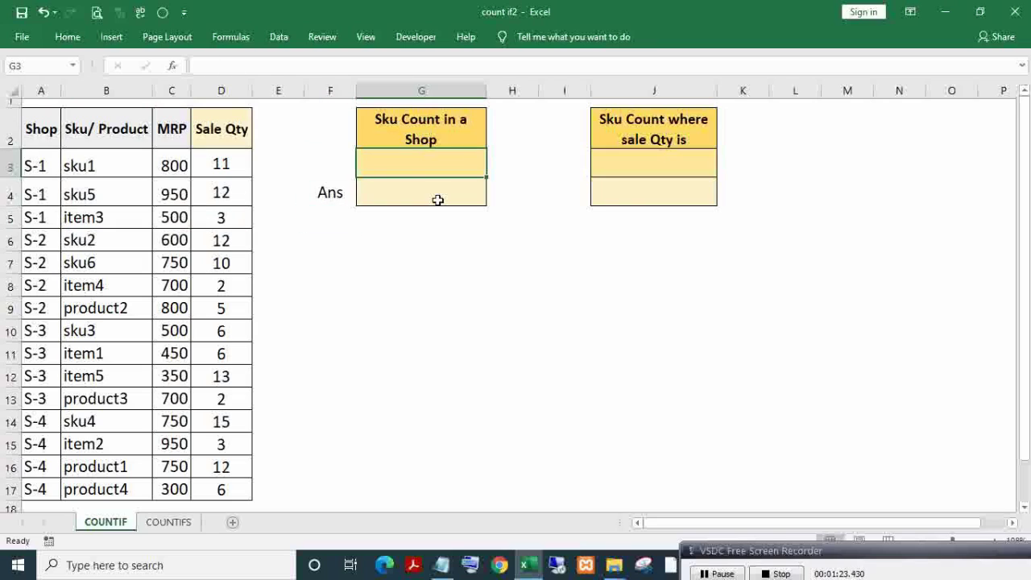
- Enter S-1 in G3 and =COUNTIF($A$3:$A$17,G3) in G4, returning 3
{"action": "type", "text": "S-"}
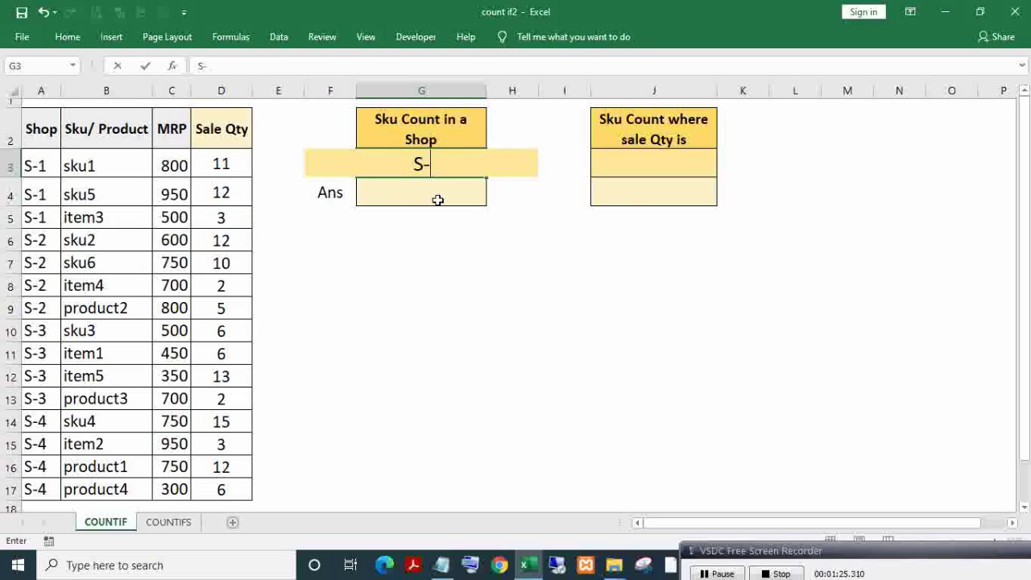
{"action": "type", "text": "1"}
{"action": "key", "text": "Return"}
{"action": "type", "text": "="}
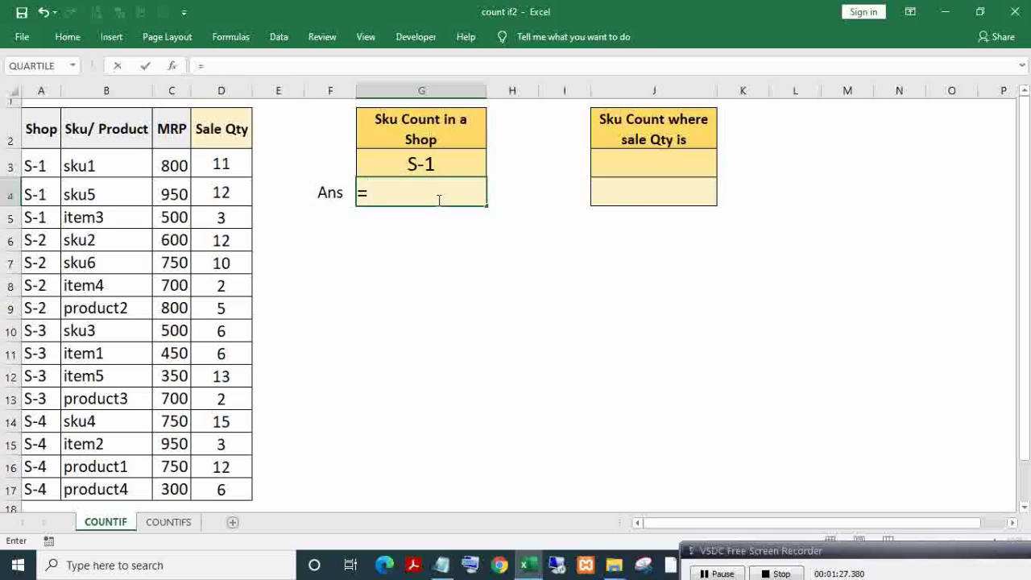
{"action": "type", "text": "COUN"}
{"action": "key", "text": "Down"}
{"action": "key", "text": "Down"}
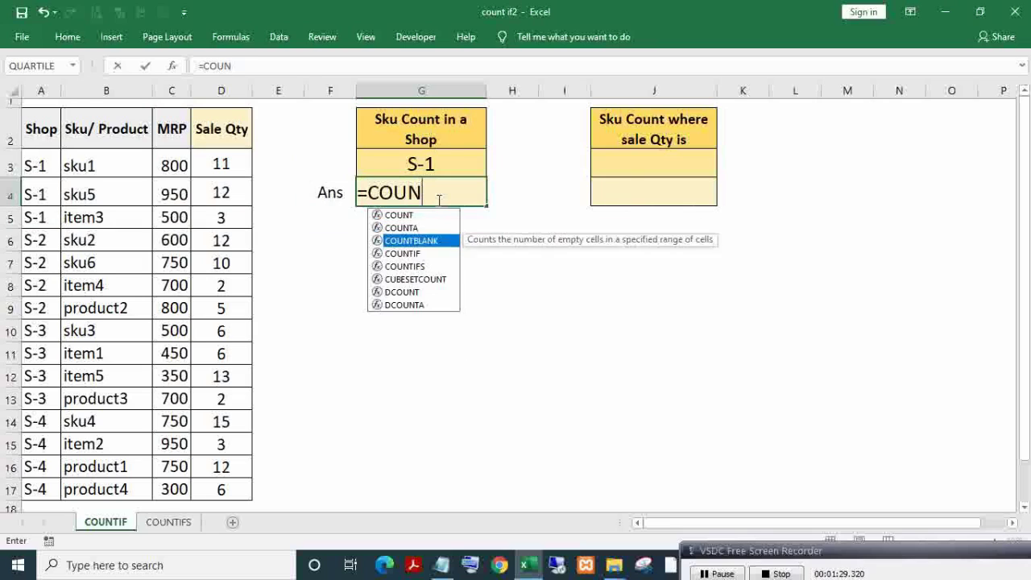
{"action": "key", "text": "Down"}
{"action": "key", "text": "Tab"}
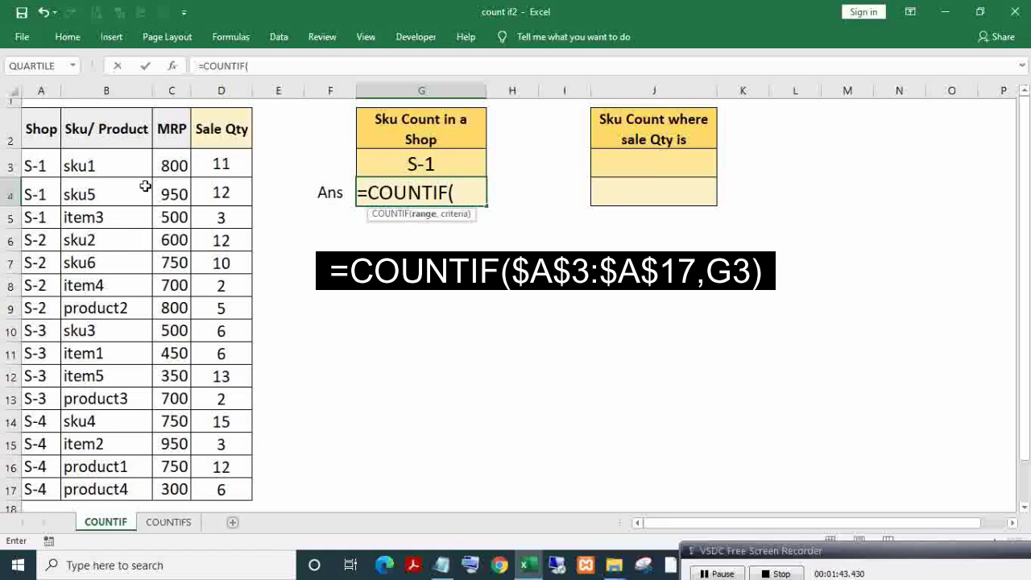
{"action": "left_click_drag", "start_coordinate": [40, 165], "coordinate": [43, 489]}
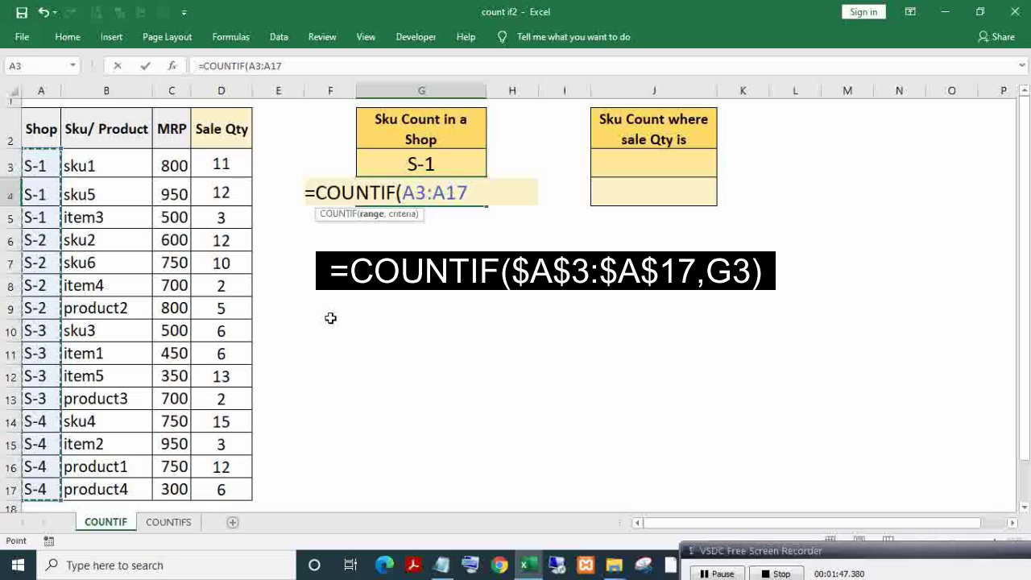
{"action": "key", "text": "F4"}
{"action": "type", "text": "$A$17,"}
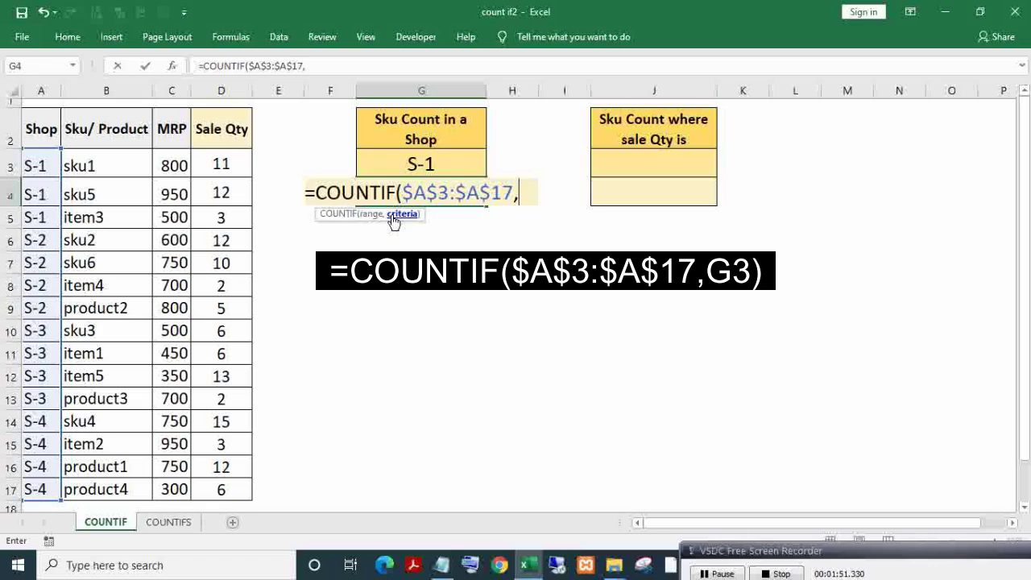
{"action": "left_click", "coordinate": [416, 163]}
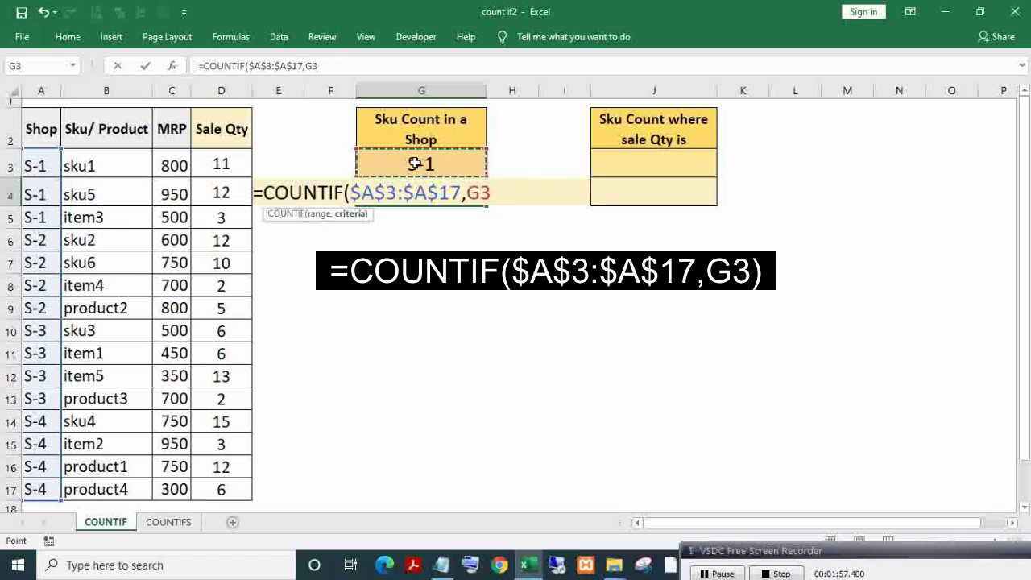
{"action": "key", "text": "Return"}
{"action": "key", "text": "Up"}
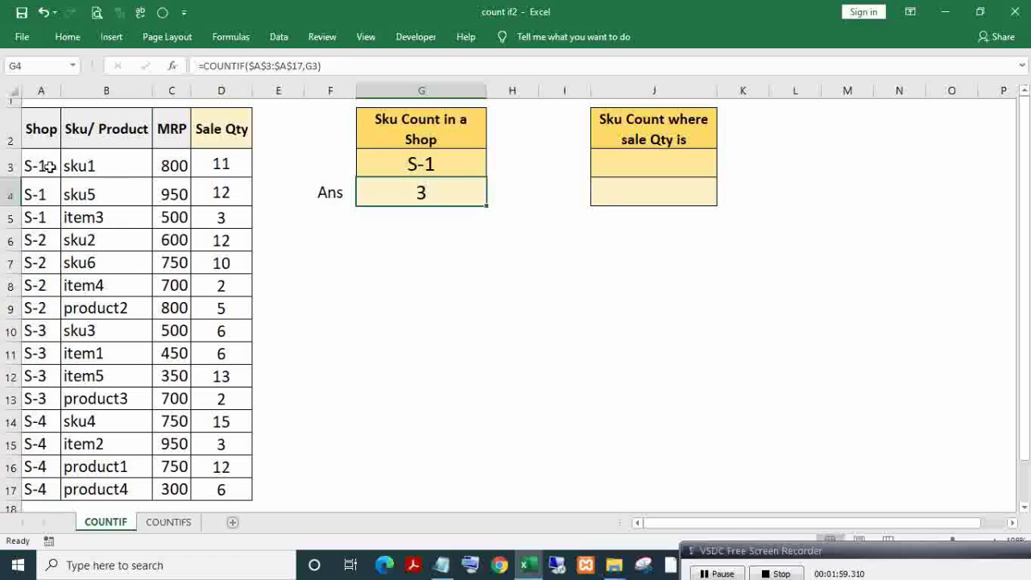
- Check the three S-1 rows, then change the G3 shop criterion to S-4
{"action": "left_click_drag", "start_coordinate": [49, 166], "coordinate": [44, 218]}
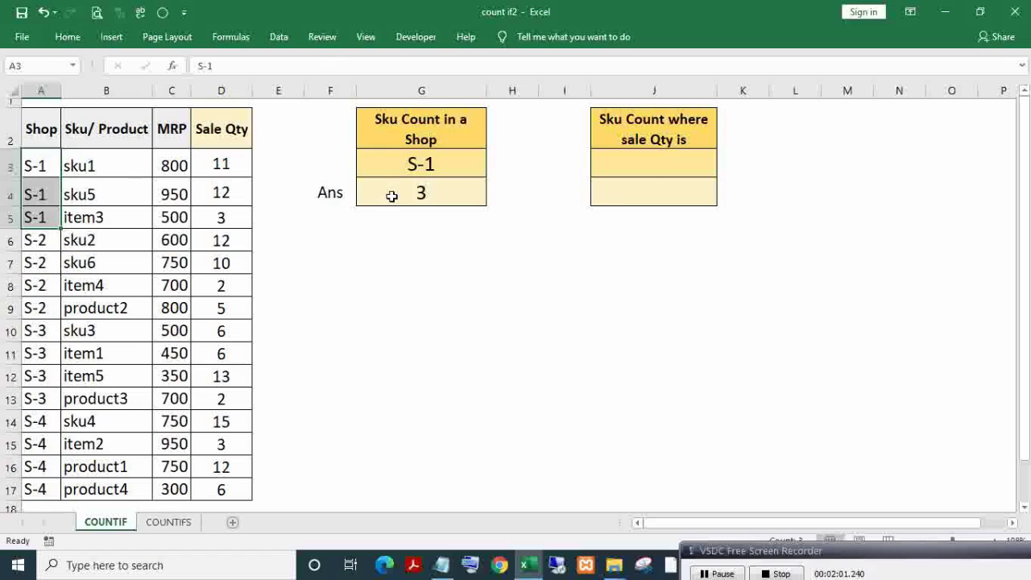
{"action": "left_click_drag", "start_coordinate": [90, 168], "coordinate": [88, 218]}
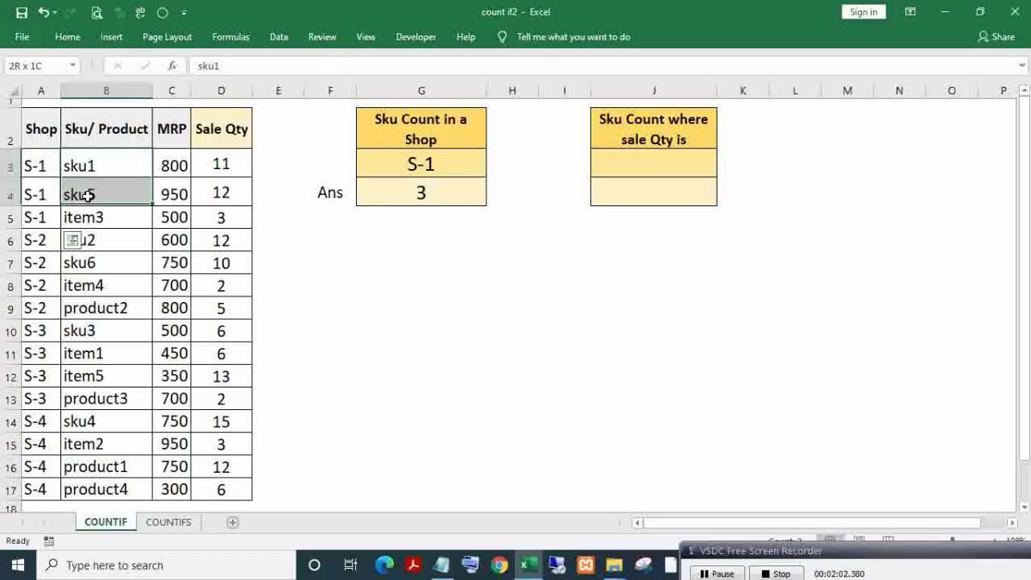
{"action": "double_click", "coordinate": [447, 164]}
{"action": "key", "text": "BackSpace"}
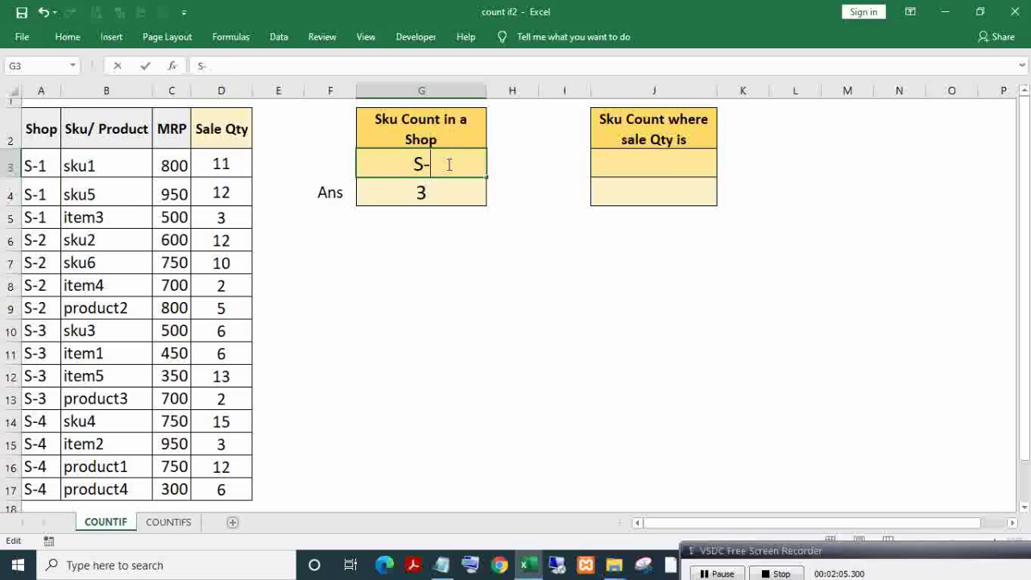
{"action": "type", "text": "4"}
{"action": "key", "text": "Return"}
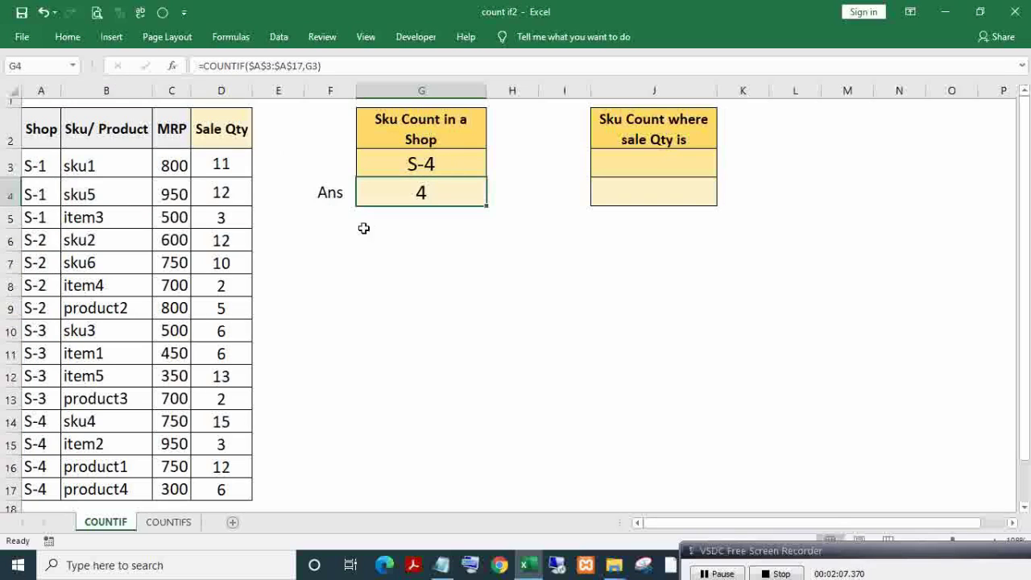
- Confirm the four S-4 rows match the unchanged G4 formula now returning 4
{"action": "left_click_drag", "start_coordinate": [37, 420], "coordinate": [39, 489]}
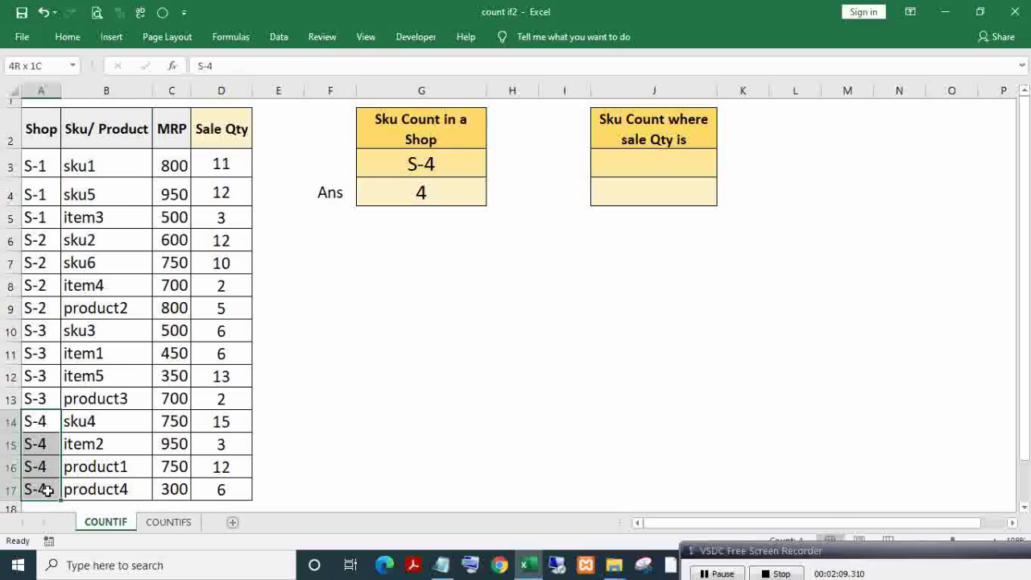
{"action": "left_click_drag", "start_coordinate": [85, 421], "coordinate": [91, 489]}
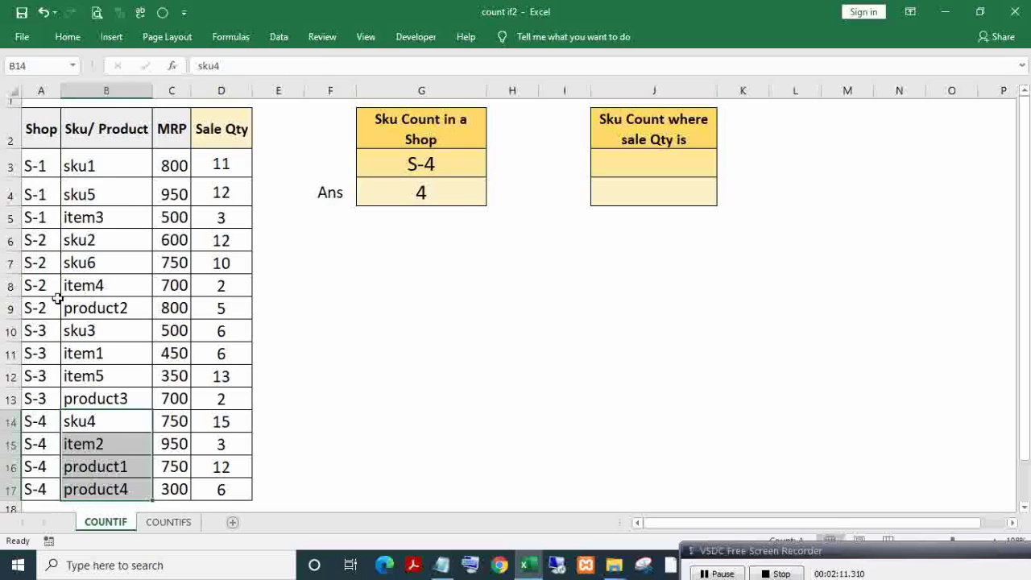
{"action": "double_click", "coordinate": [443, 193]}
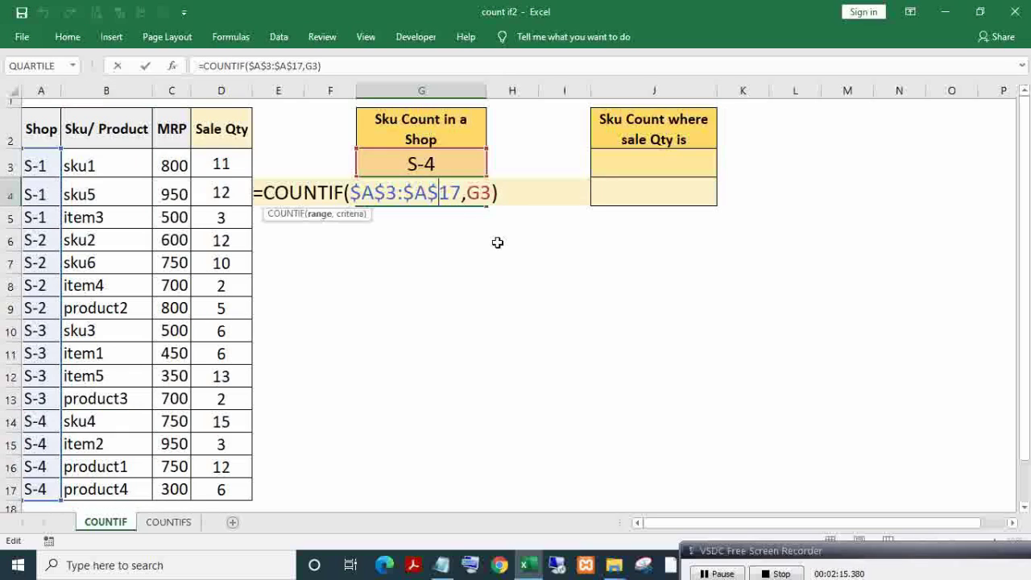
{"action": "key", "text": "Return"}
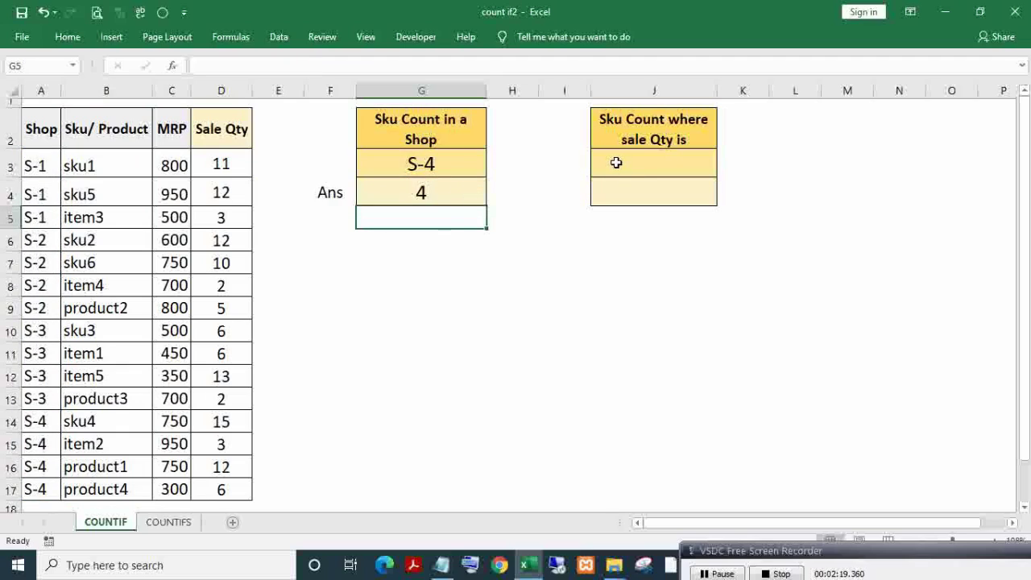
- Review the G4 formula, the Sale Qty count heading, and the SKU and Sale Qty columns
{"action": "left_click", "coordinate": [432, 197]}
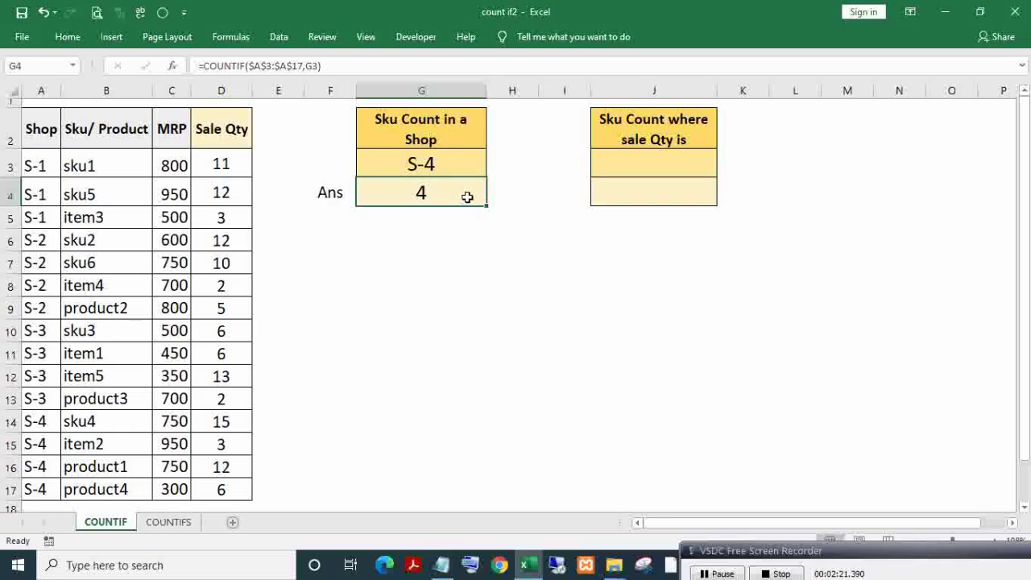
{"action": "left_click", "coordinate": [645, 167]}
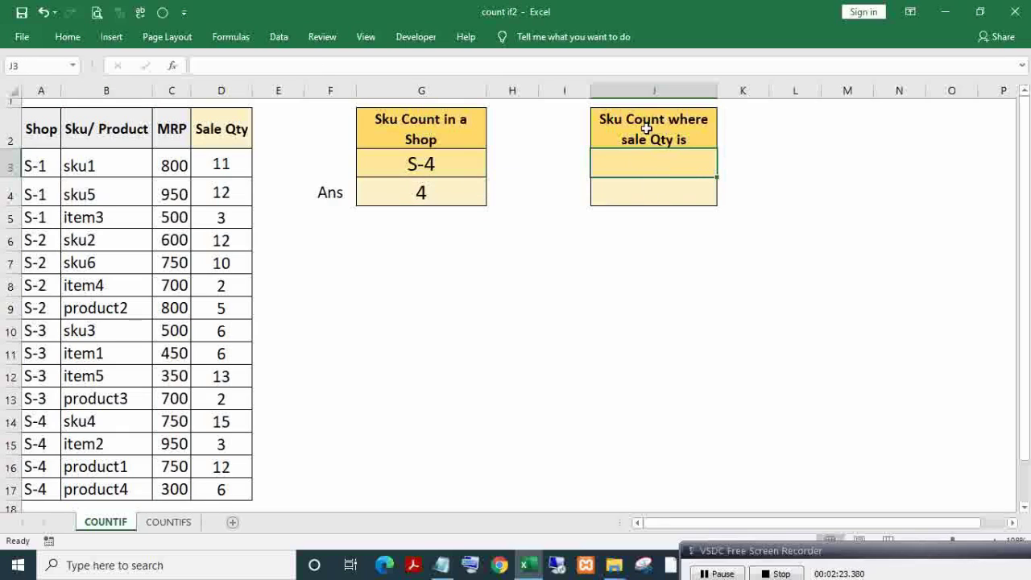
{"action": "left_click", "coordinate": [642, 124]}
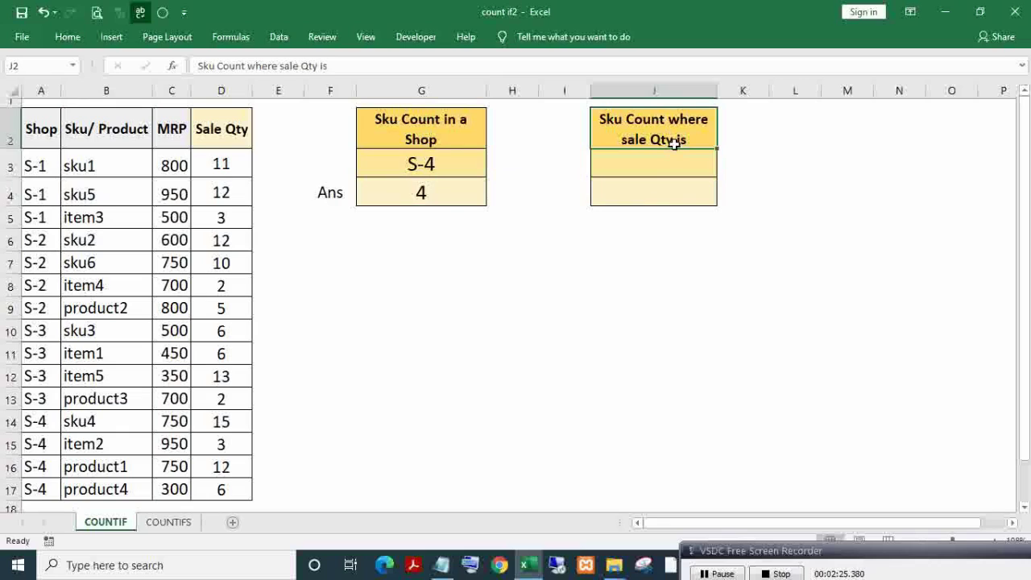
{"action": "left_click", "coordinate": [657, 159]}
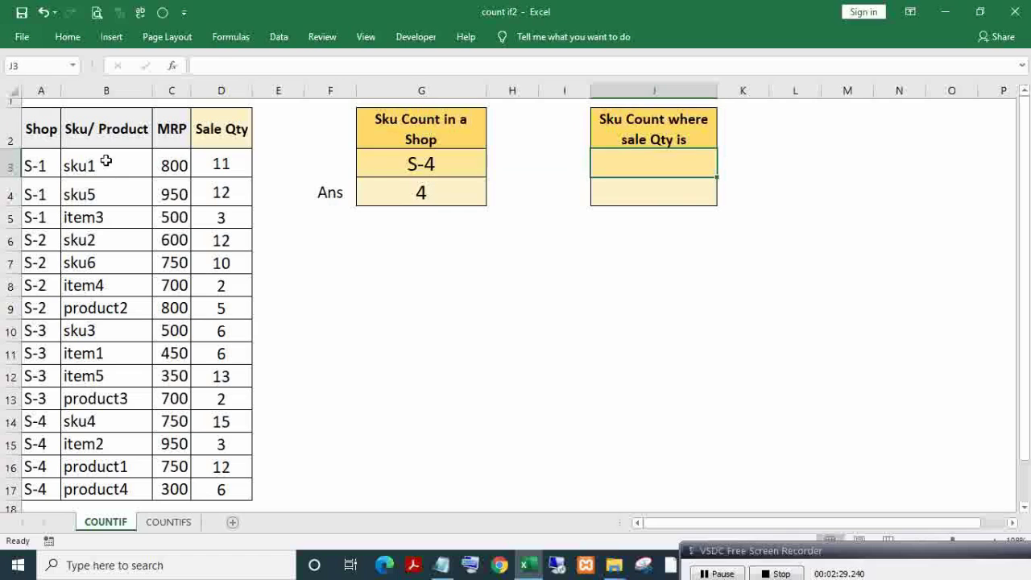
{"action": "left_click_drag", "start_coordinate": [105, 161], "coordinate": [110, 493]}
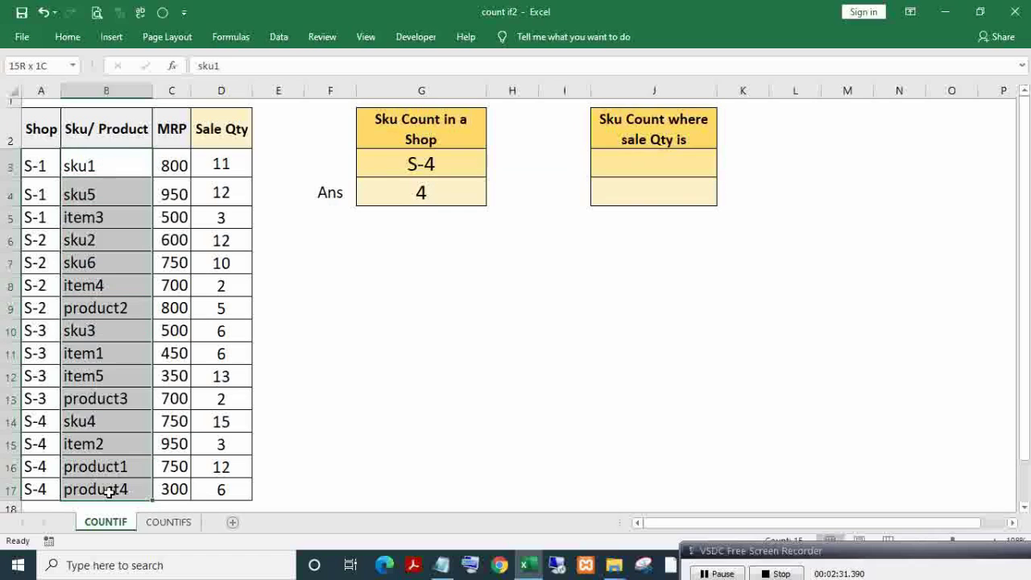
{"action": "left_click_drag", "start_coordinate": [219, 162], "coordinate": [233, 483]}
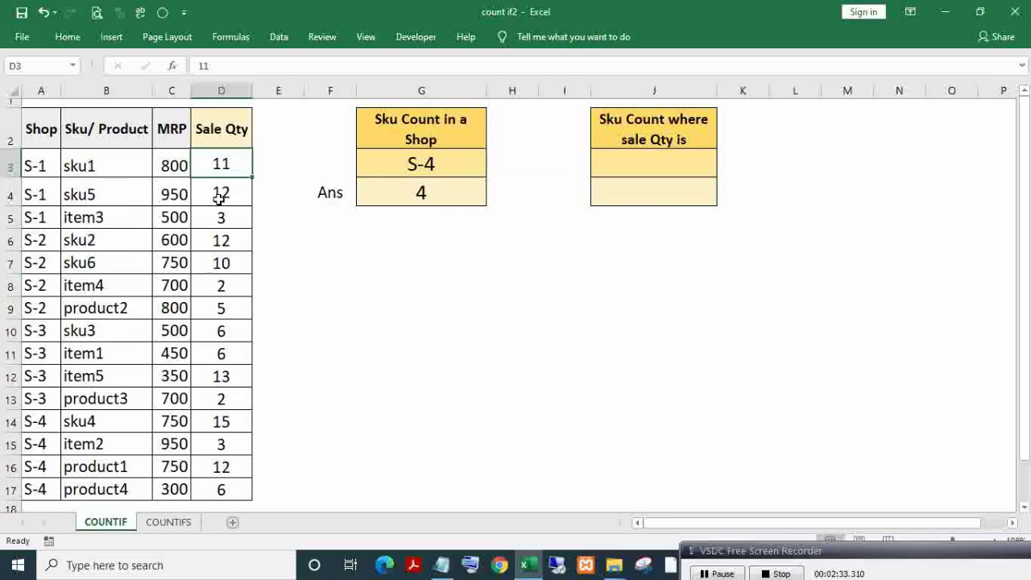
{"action": "left_click_drag", "start_coordinate": [714, 158], "coordinate": [641, 163]}
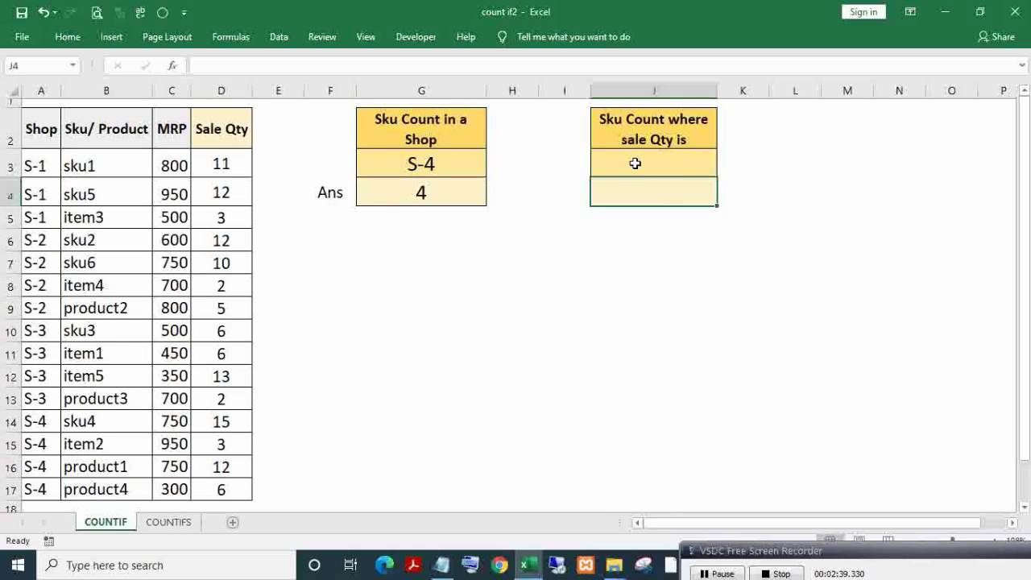
{"action": "left_click", "coordinate": [634, 165]}
- Enter <4 in J3 and =COUNTIF(D3:D17,J3) in J4, then select the table headers
{"action": "type", "text": "<"}
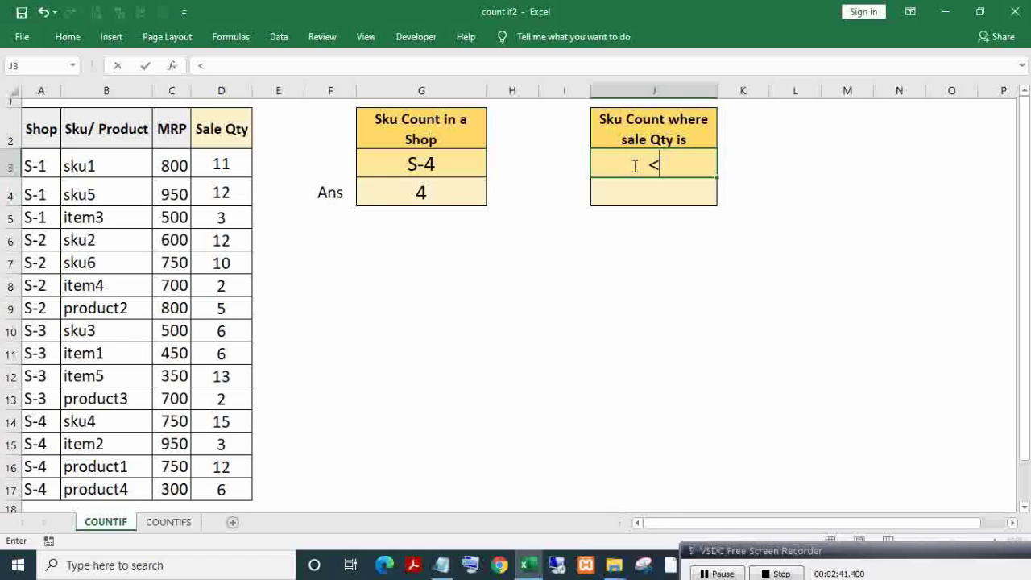
{"action": "type", "text": "4"}
{"action": "key", "text": "Return"}
{"action": "type", "text": "="}
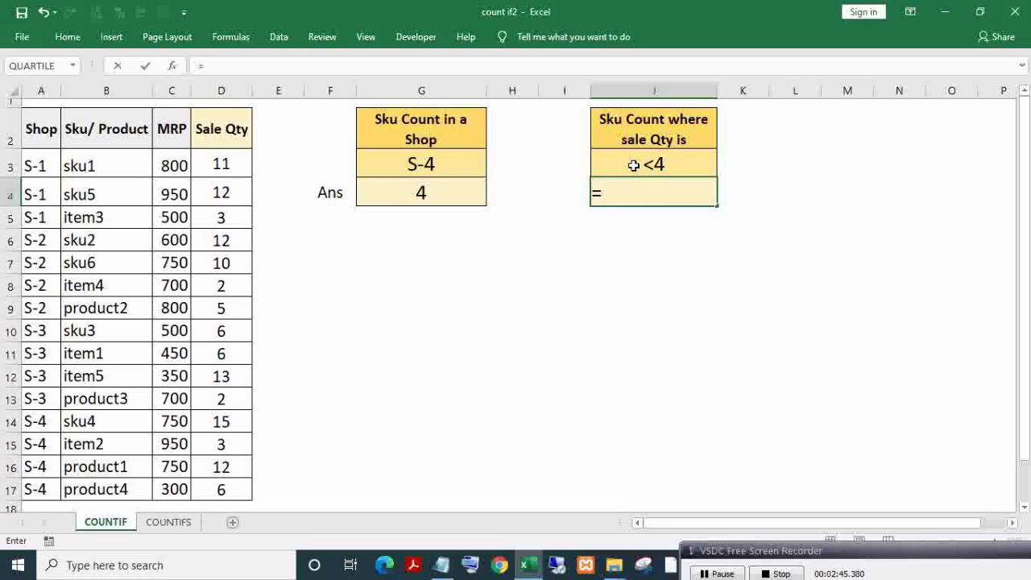
{"action": "type", "text": "COUN"}
{"action": "key", "text": "Down"}
{"action": "key", "text": "Down"}
{"action": "key", "text": "Down"}
{"action": "key", "text": "Tab"}
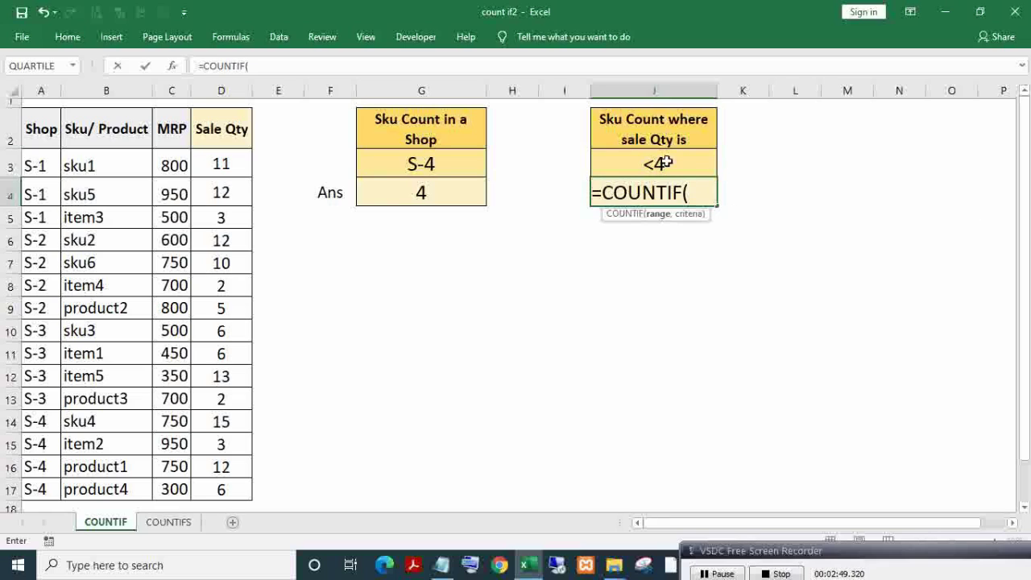
{"action": "mouse_move", "coordinate": [228, 162]}
{"action": "left_mouse_down"}
{"action": "mouse_move", "coordinate": [239, 307]}
{"action": "mouse_move", "coordinate": [230, 485]}
{"action": "left_mouse_up"}
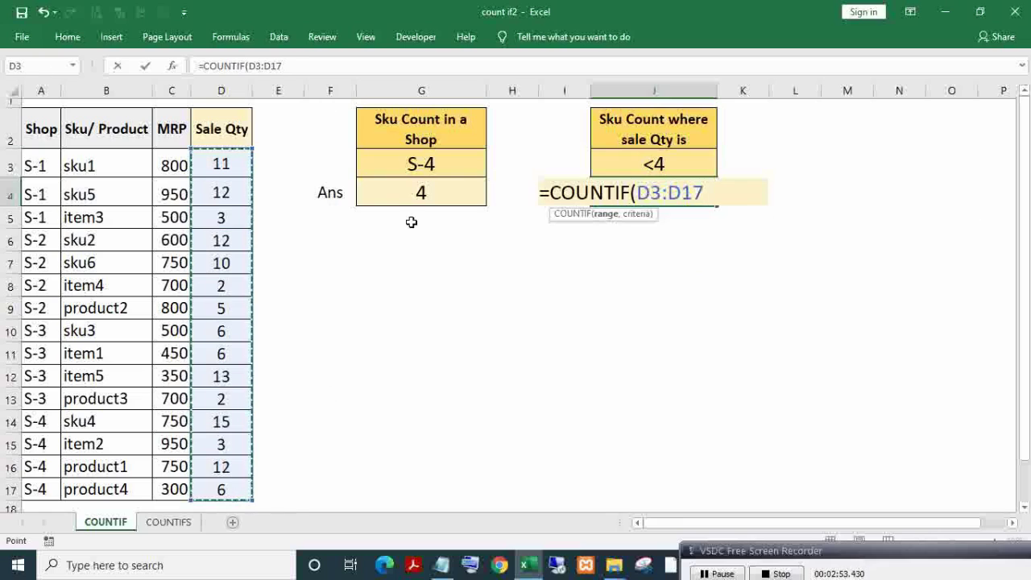
{"action": "type", "text": ","}
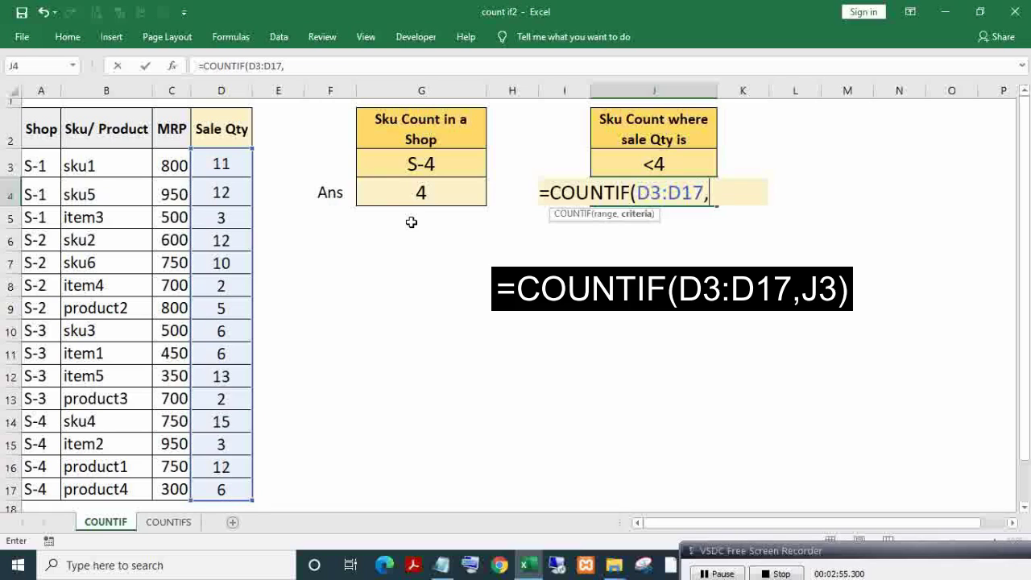
{"action": "key", "text": "Up"}
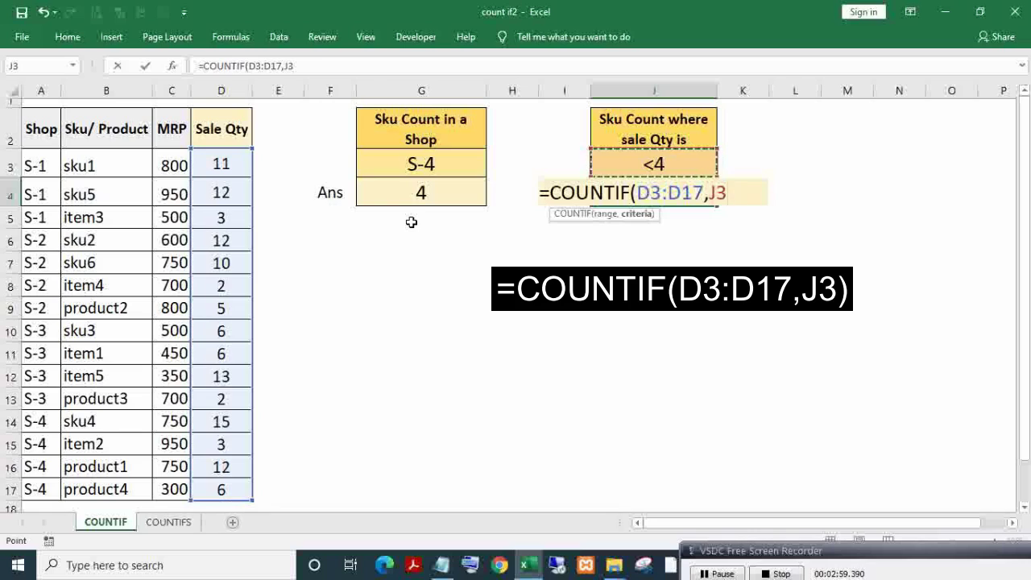
{"action": "key", "text": "ctrl+Return"}
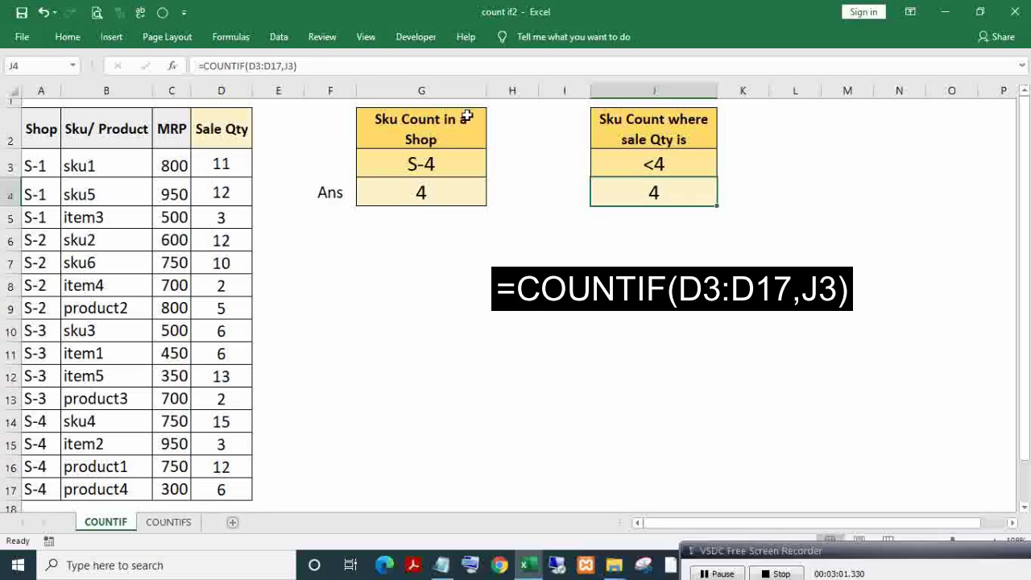
{"action": "left_click", "coordinate": [221, 130]}
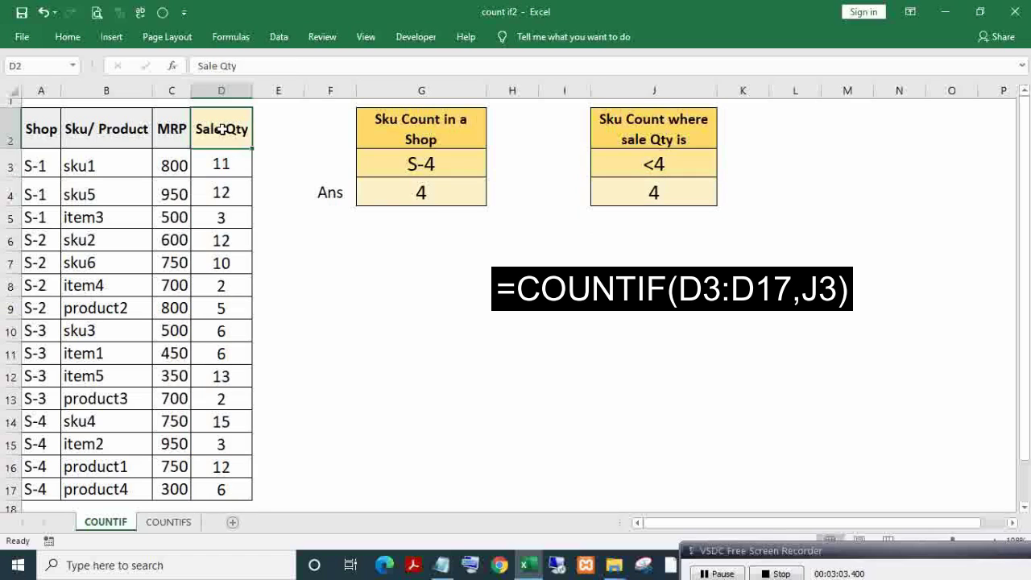
{"action": "key", "text": "shift+Left"}
{"action": "key", "text": "shift+Left"}
{"action": "key", "text": "shift+Left"}
- Filter Sale Qty to values less than 4 and check the four matching rows
{"action": "key", "text": "ctrl+shift+l"}
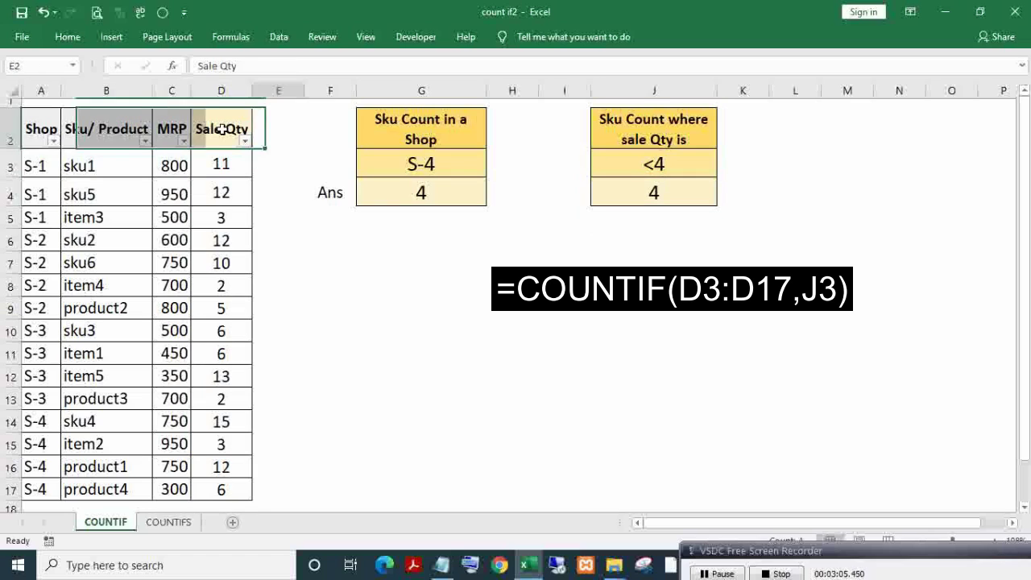
{"action": "left_click", "coordinate": [223, 132]}
{"action": "key", "text": "alt+Down"}
{"action": "key", "text": "Right"}
{"action": "key", "text": "Down"}
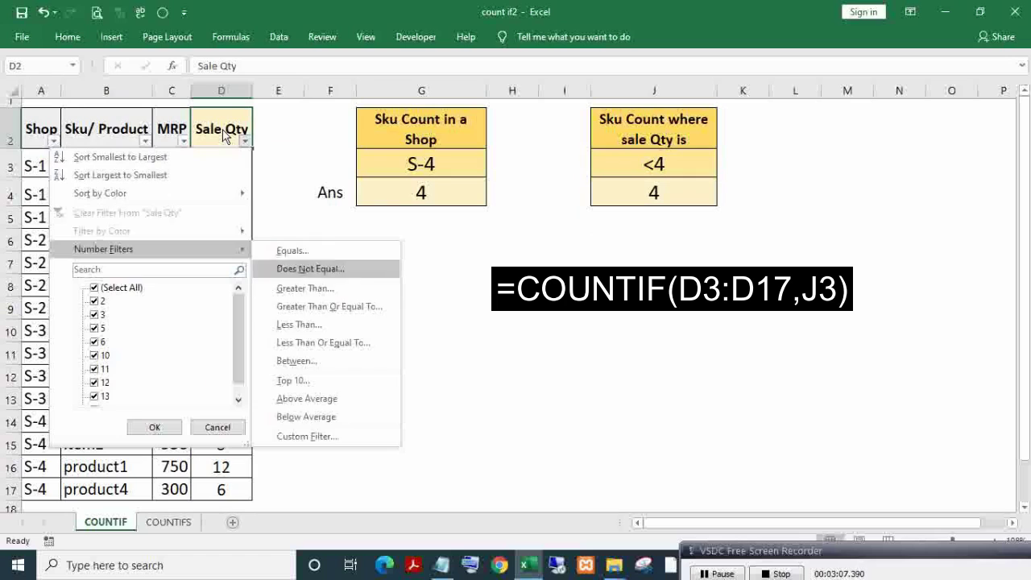
{"action": "key", "text": "Down"}
{"action": "key", "text": "Down"}
{"action": "key", "text": "Down"}
{"action": "key", "text": "Return"}
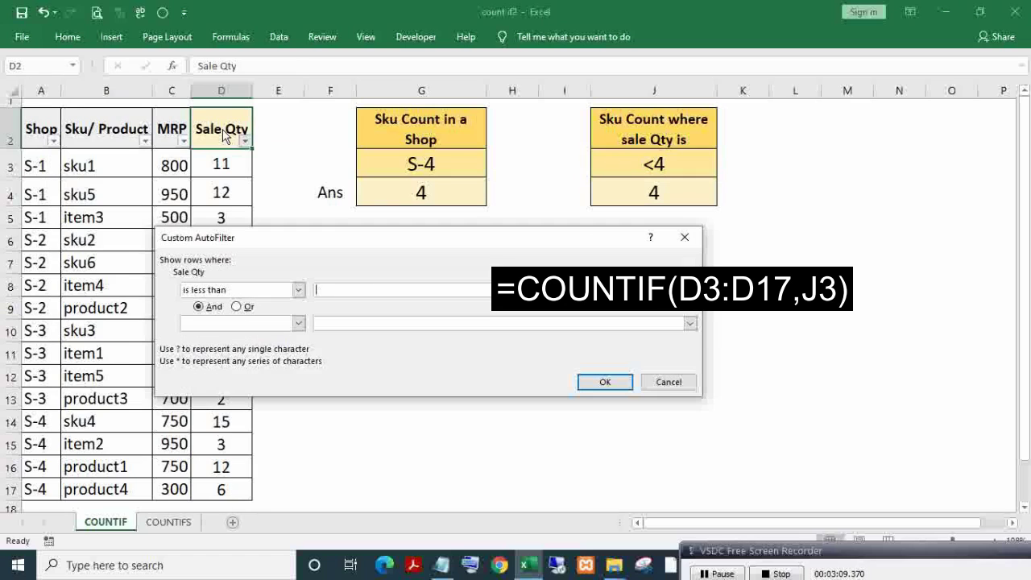
{"action": "key", "text": "Return"}
{"action": "key", "text": "Down"}
{"action": "key", "text": "Left"}
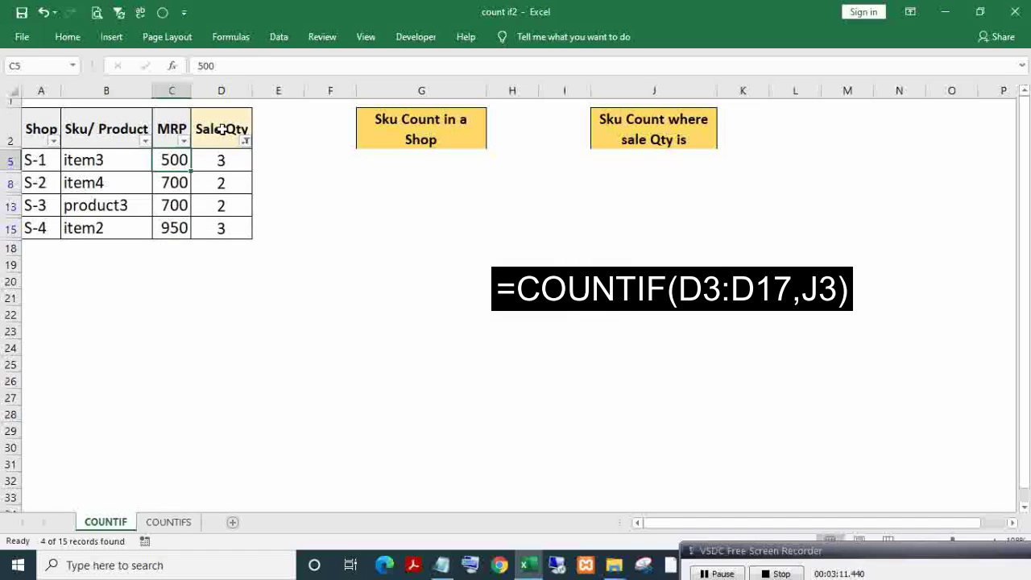
{"action": "key", "text": "ctrl+shift+Down"}
{"action": "key", "text": "ctrl+Up"}
{"action": "key", "text": "Right"}
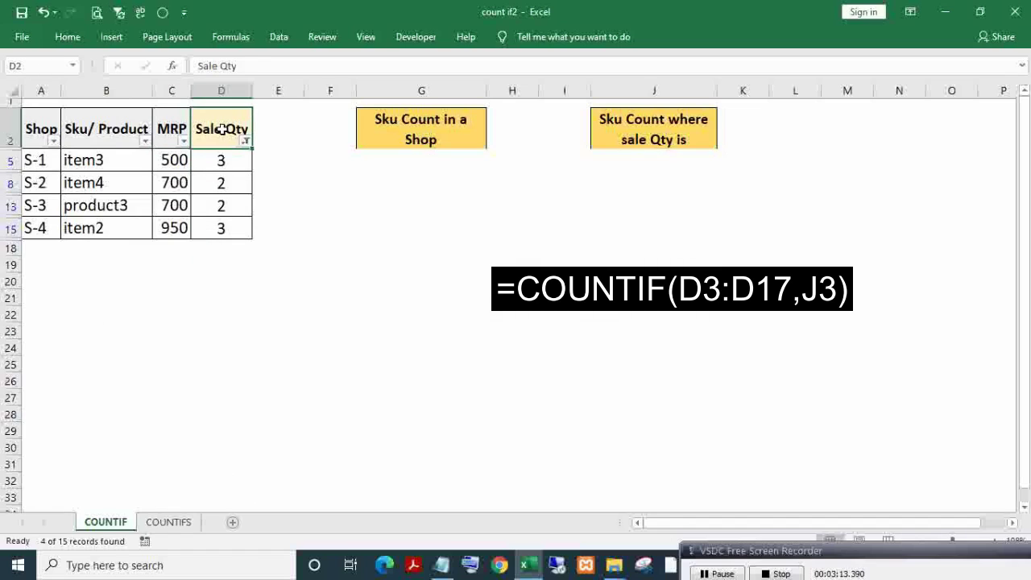
- Remove the table filter and delete the less-than sign from the J3 criterion
{"action": "key", "text": "ctrl+shift+l"}
{"action": "key", "text": "Right"}
{"action": "key", "text": "Right"}
{"action": "key", "text": "Right"}
{"action": "key", "text": "Right"}
{"action": "key", "text": "Right"}
{"action": "key", "text": "Right"}
{"action": "key", "text": "Down"}
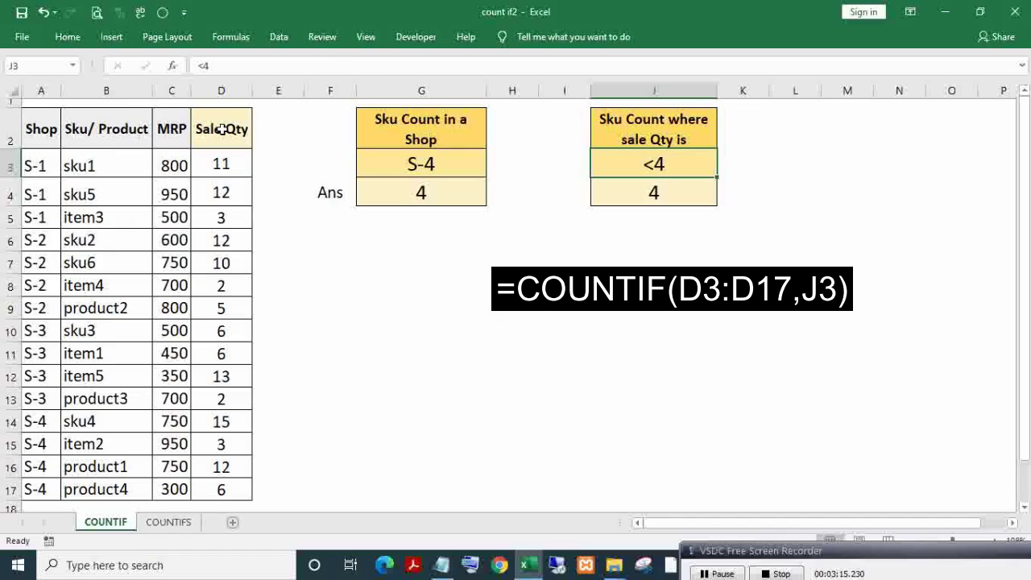
{"action": "key", "text": "F2"}
{"action": "key", "text": "Left"}
{"action": "key", "text": "BackSpace"}
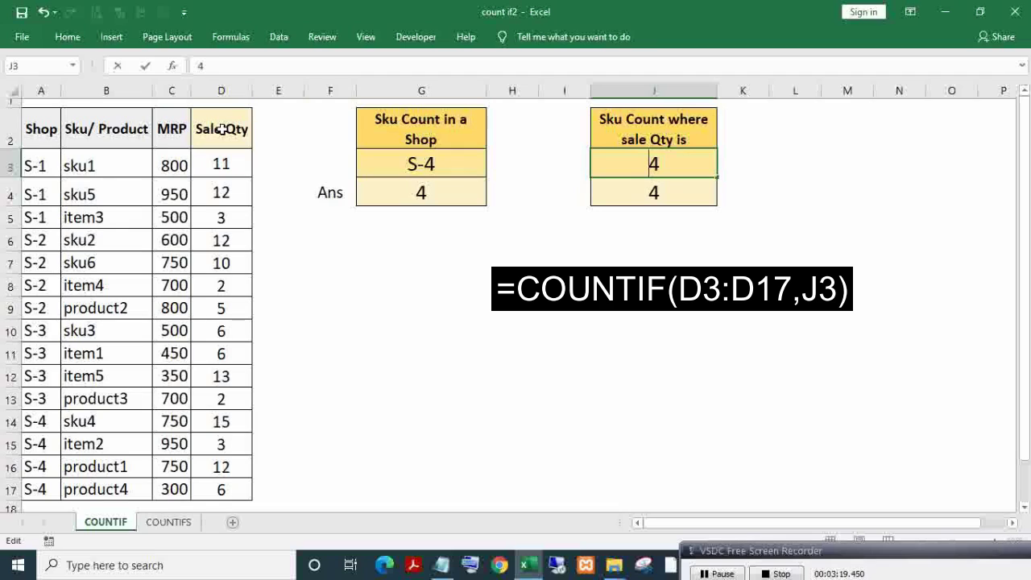
- Try the J3 criterion as <=4, then 4, and finally 3
{"action": "type", "text": "<="}
{"action": "key", "text": "Return"}
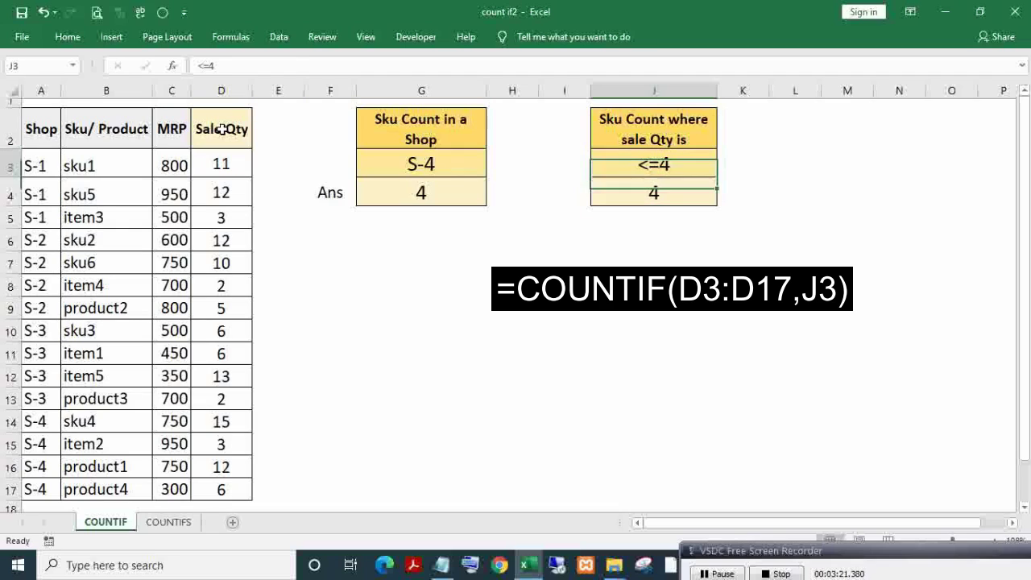
{"action": "key", "text": "Up"}
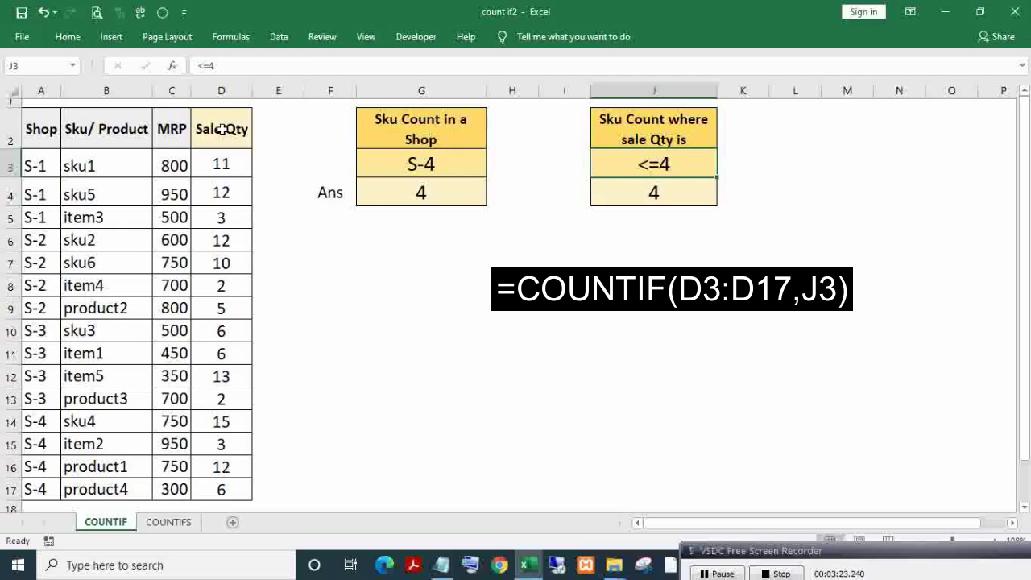
{"action": "type", "text": "4"}
{"action": "key", "text": "Return"}
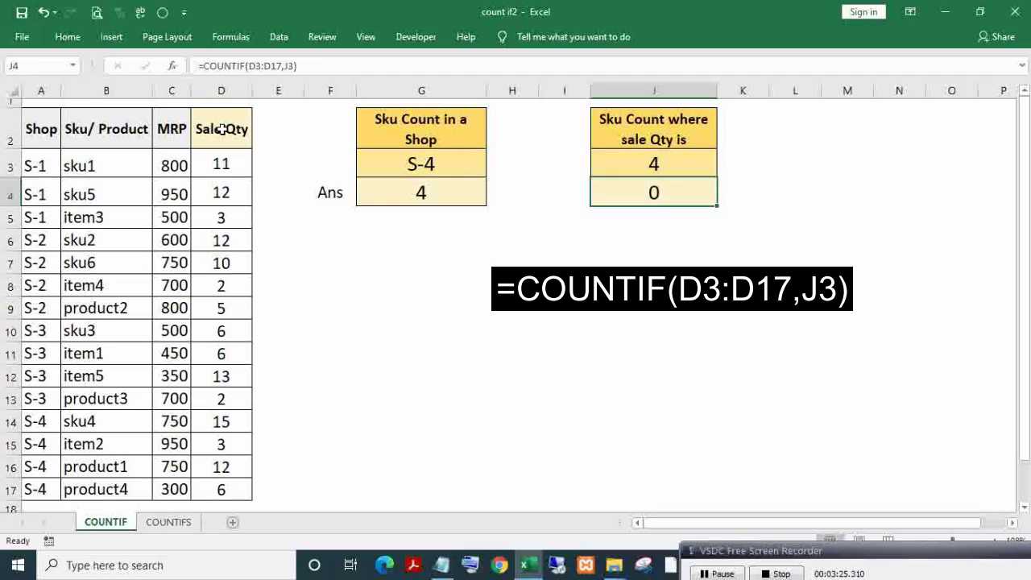
{"action": "key", "text": "Up"}
{"action": "type", "text": "3"}
{"action": "key", "text": "Return"}
{"action": "key", "text": "Up"}
- Check the rows with Sale Qty 3 and open the J4 formula for editing
{"action": "key", "text": "Left"}
{"action": "key", "text": "Left"}
{"action": "key", "text": "Left"}
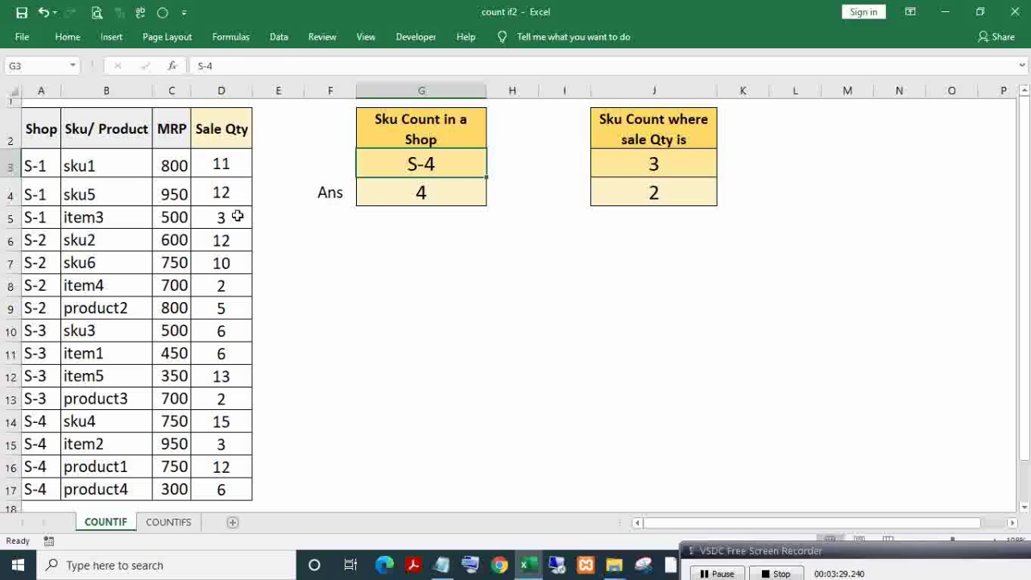
{"action": "left_click_drag", "start_coordinate": [240, 216], "coordinate": [90, 217]}
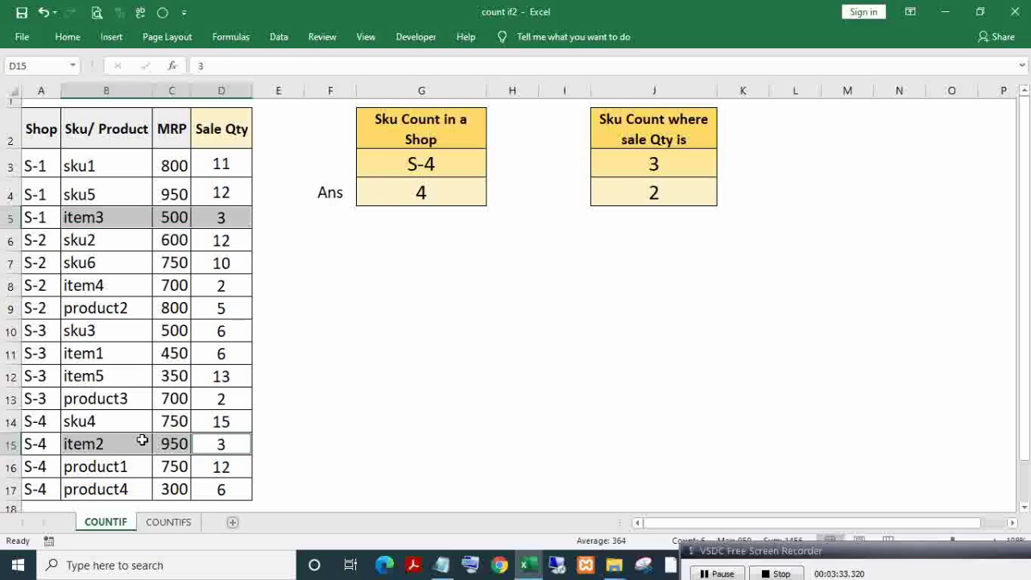
{"action": "left_click", "coordinate": [666, 193]}
{"action": "left_click", "coordinate": [665, 164]}
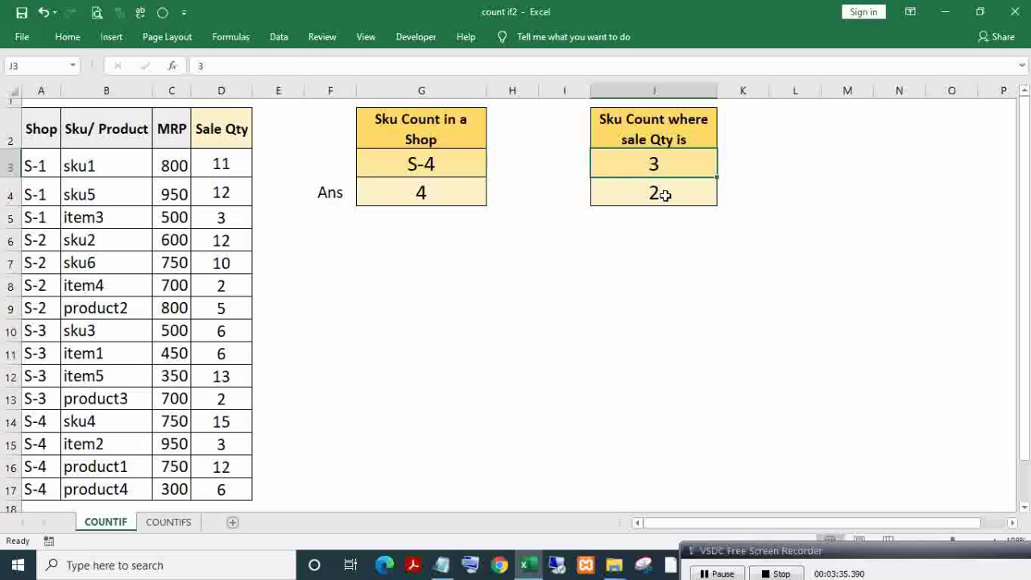
{"action": "left_click", "coordinate": [666, 193]}
{"action": "double_click", "coordinate": [666, 193]}
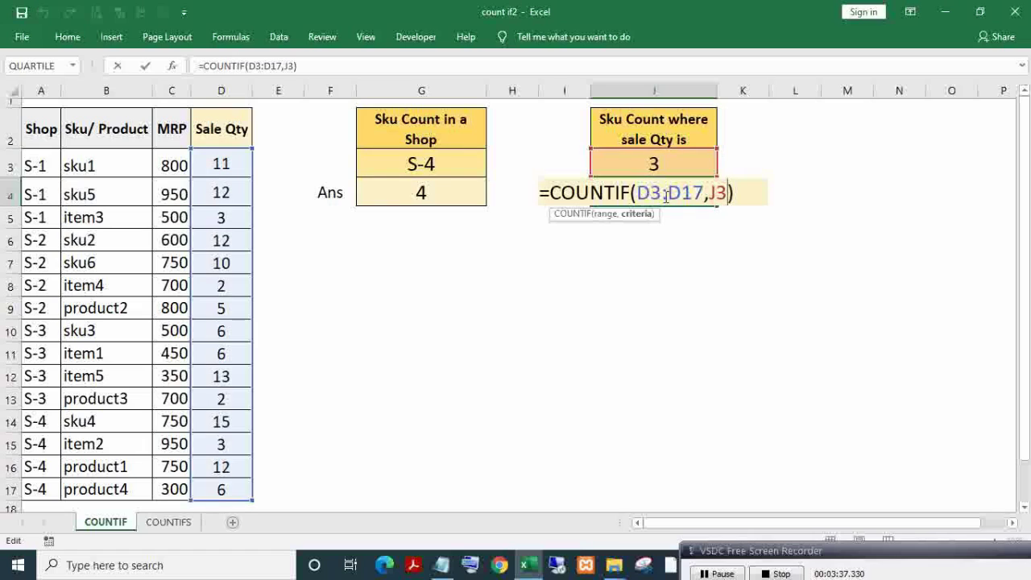
- Change J4's criterion to 3, then to "<3", in =COUNTIF(D3:D17,"<3")
{"action": "key", "text": "BackSpace"}
{"action": "key", "text": "BackSpace"}
{"action": "type", "text": "3"}
{"action": "key", "text": "Return"}
{"action": "left_click", "coordinate": [663, 195]}
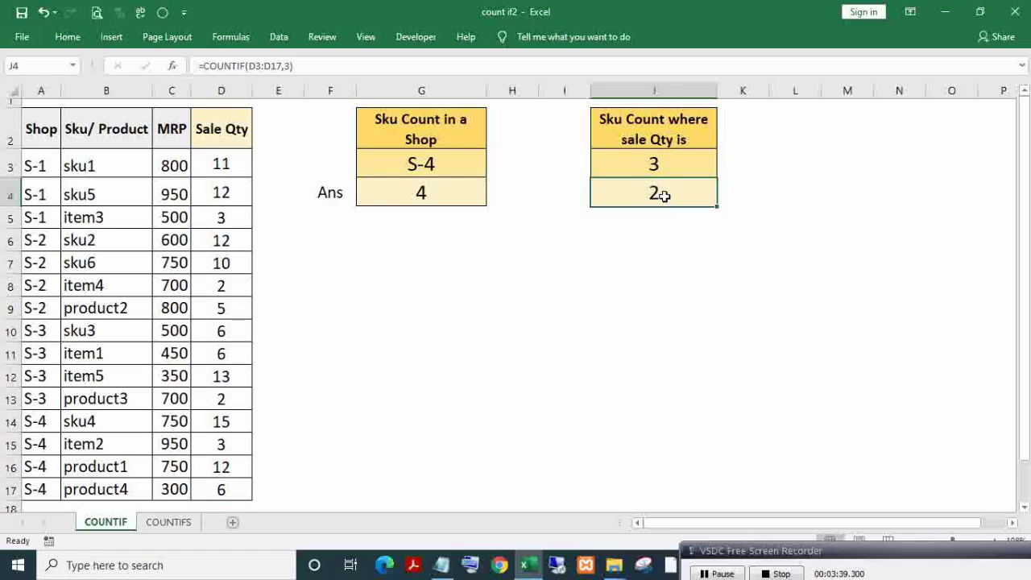
{"action": "double_click", "coordinate": [663, 196]}
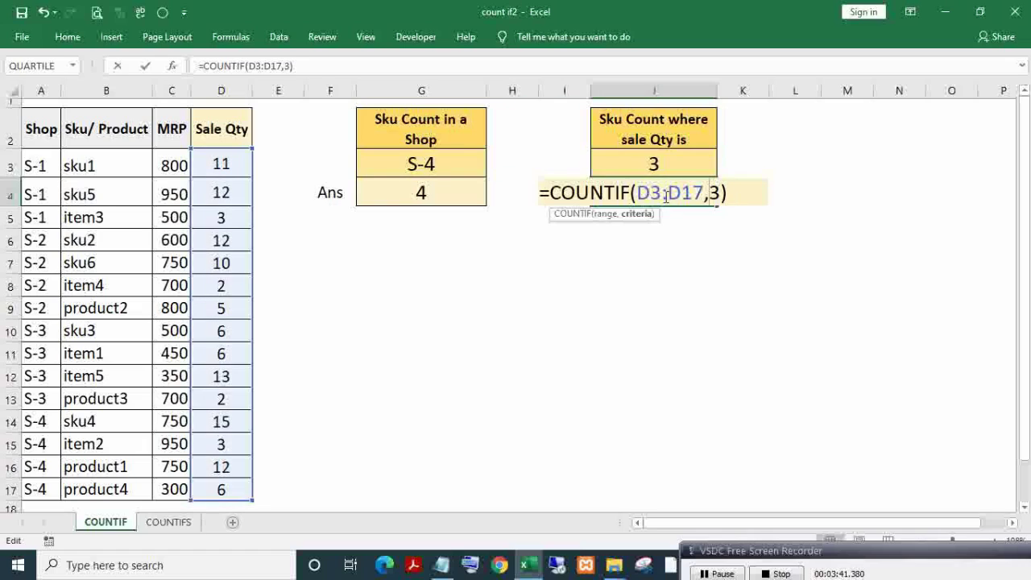
{"action": "type", "text": "\"<3"}
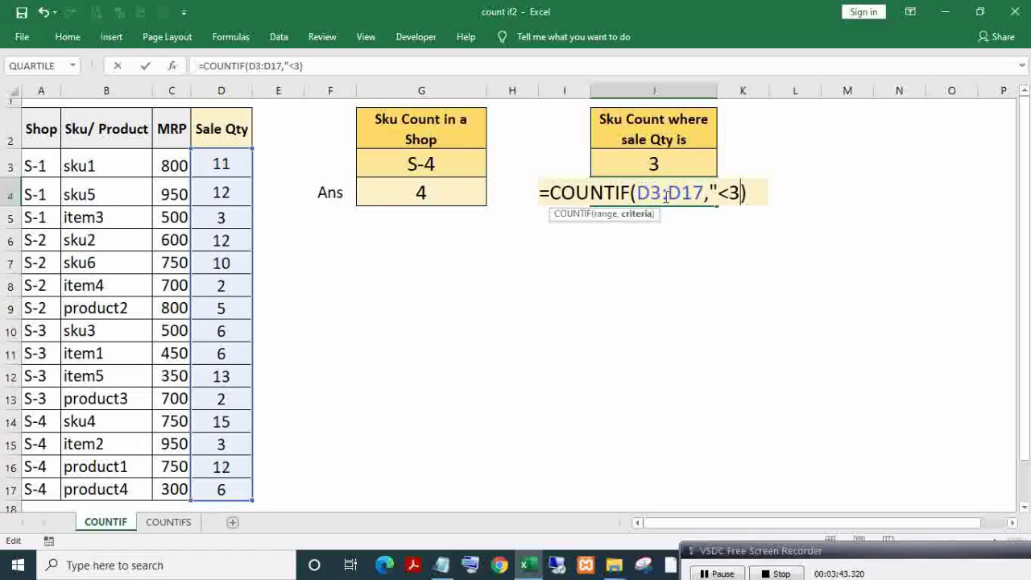
{"action": "type", "text": "\""}
{"action": "key", "text": "Return"}
{"action": "left_click", "coordinate": [663, 196]}
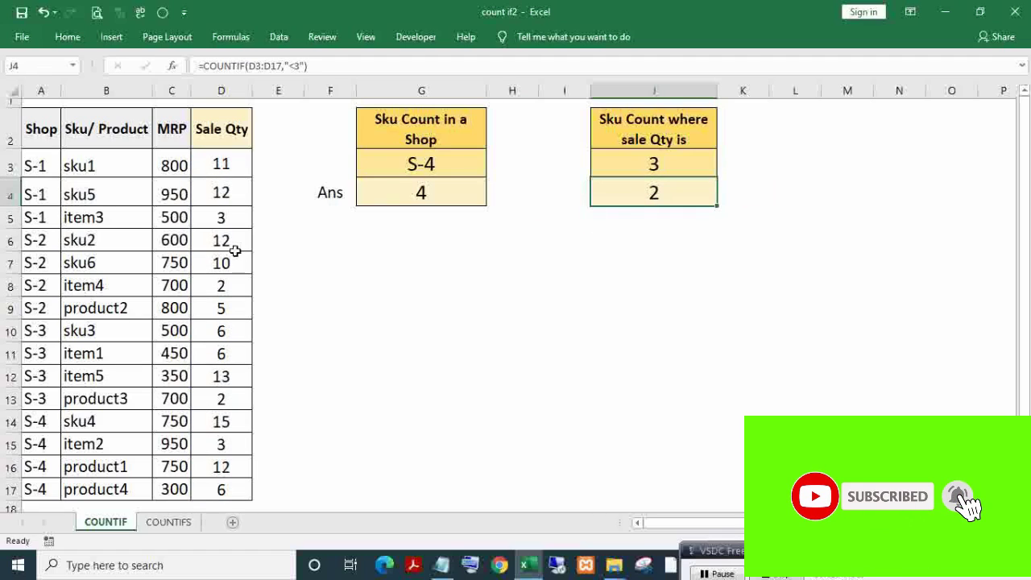
- Check the two Sale Qty 2 rows, then replace "<3" with a reference to J3
{"action": "left_click_drag", "start_coordinate": [228, 284], "coordinate": [96, 285]}
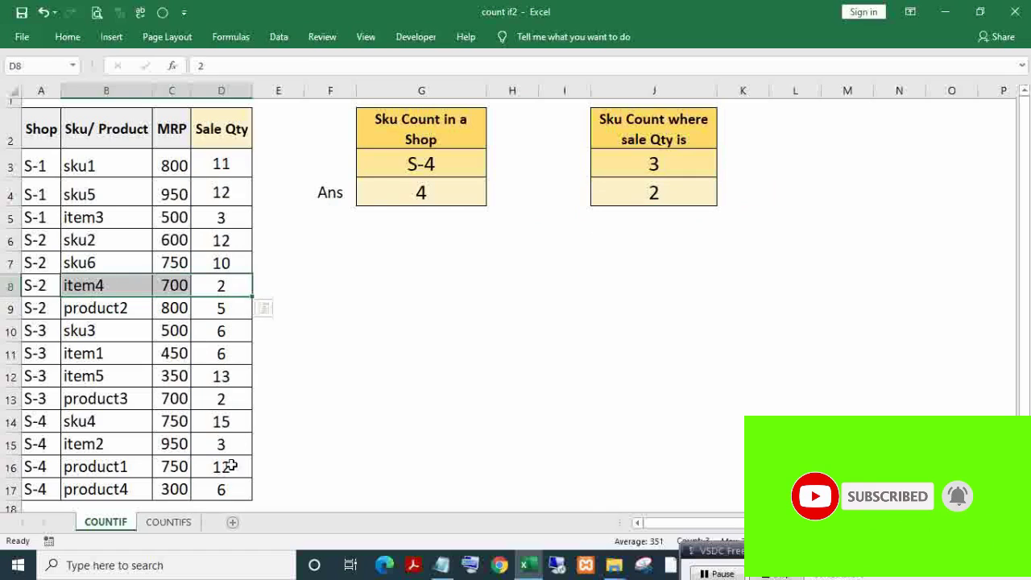
{"action": "left_click_drag", "start_coordinate": [228, 399], "coordinate": [120, 396], "text": "ctrl"}
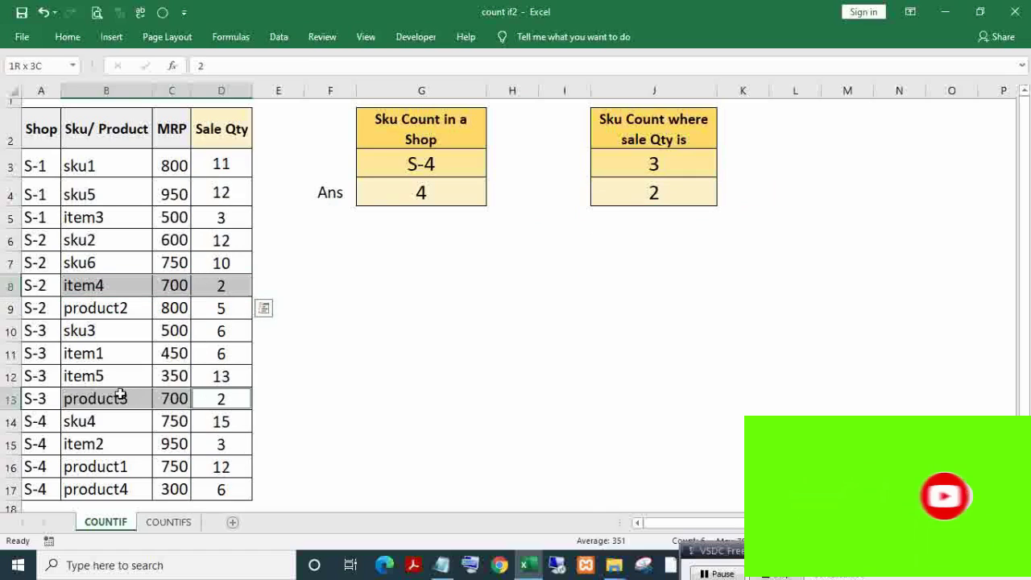
{"action": "left_click", "coordinate": [673, 197]}
{"action": "double_click", "coordinate": [681, 204]}
{"action": "key", "text": "Left"}
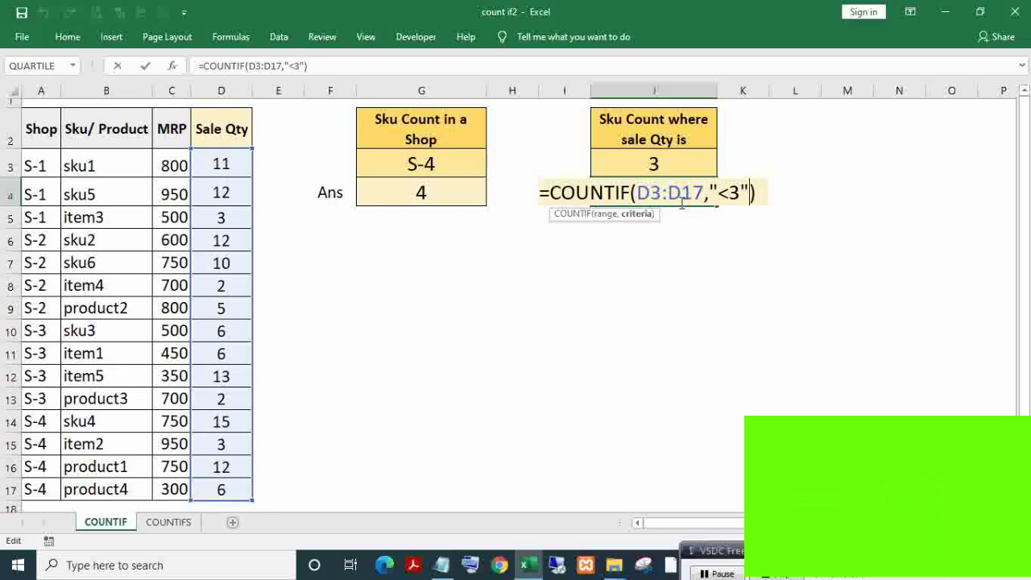
{"action": "key", "text": "shift+Left"}
{"action": "key", "text": "shift+Left"}
{"action": "key", "text": "shift+Left"}
{"action": "key", "text": "shift+Left"}
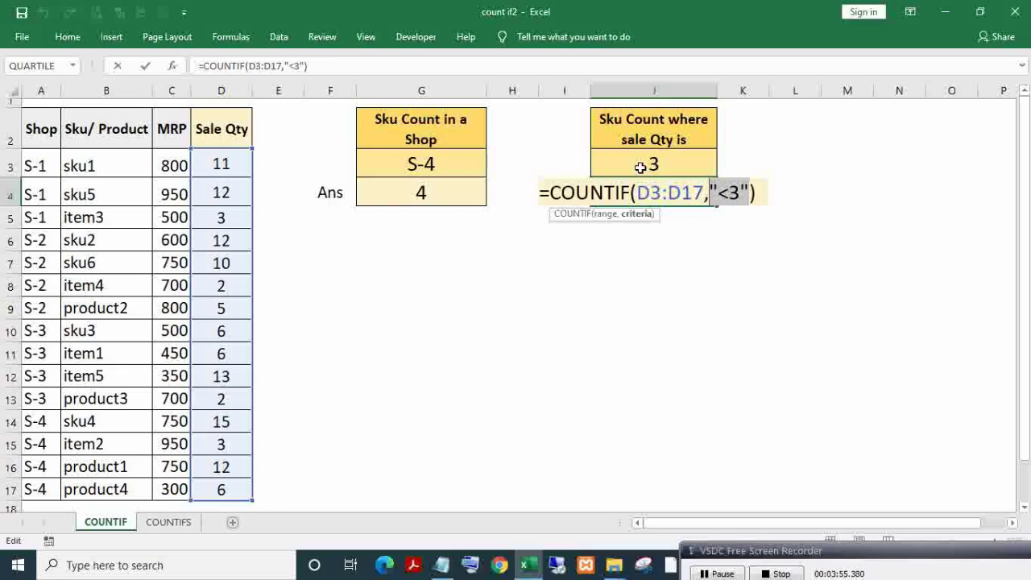
{"action": "left_click", "coordinate": [642, 162]}
{"action": "key", "text": "Return"}
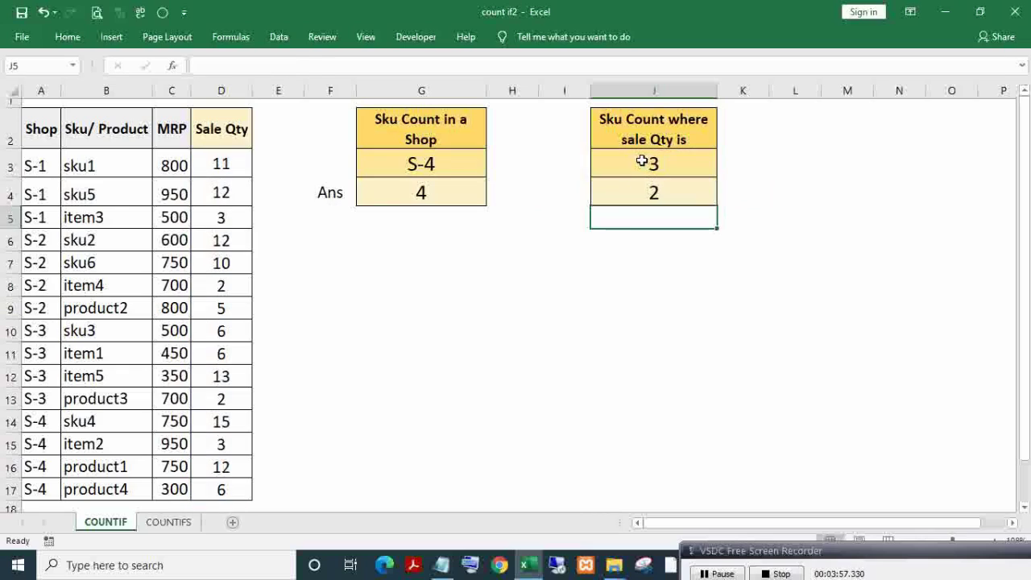
{"action": "key", "text": "Up"}
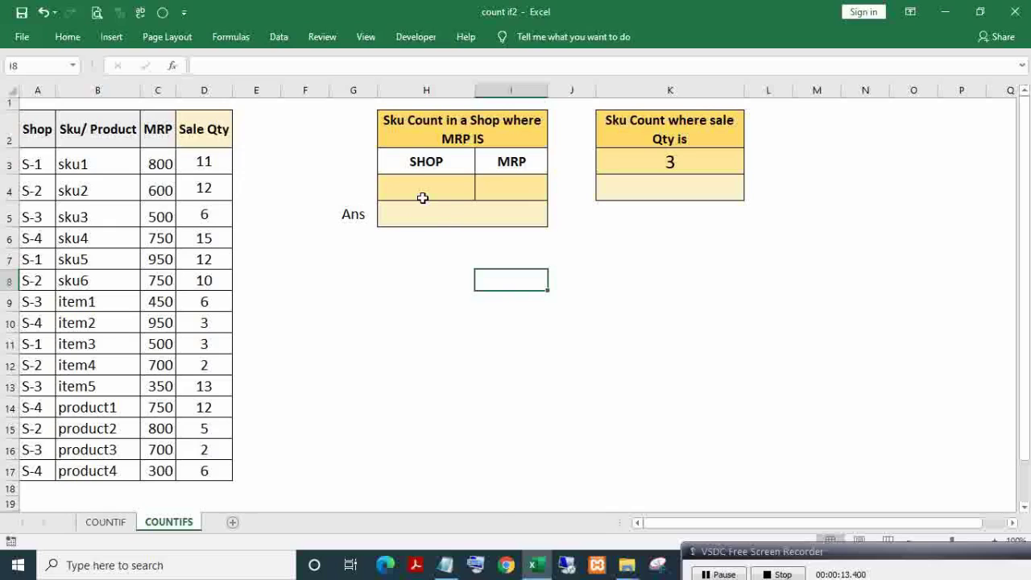
- Inspect the empty SHOP and MRP criterion cells and the criteria table title
{"action": "left_click", "coordinate": [421, 197]}
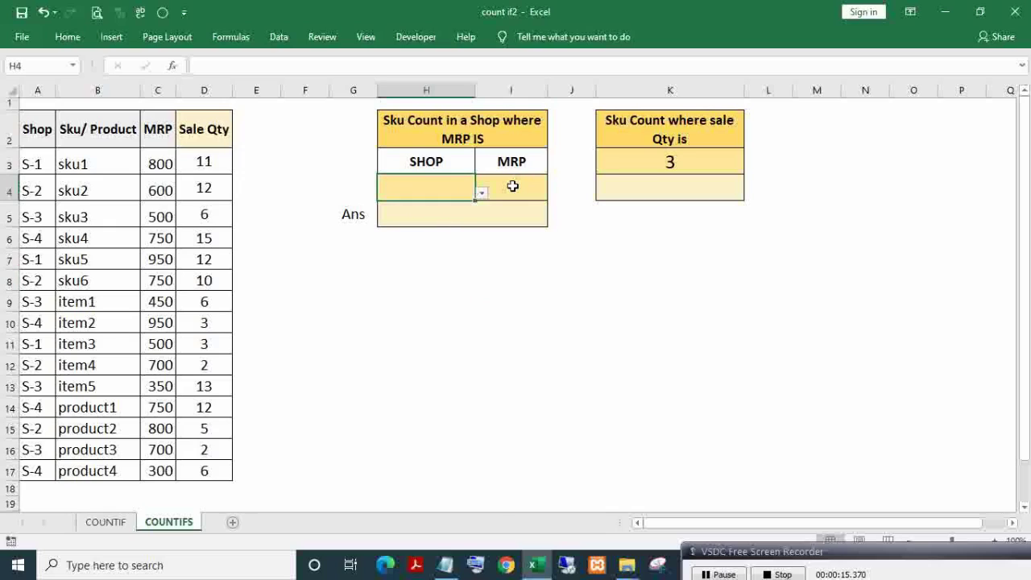
{"action": "left_click", "coordinate": [497, 191]}
{"action": "left_click", "coordinate": [458, 188]}
{"action": "left_click", "coordinate": [418, 123]}
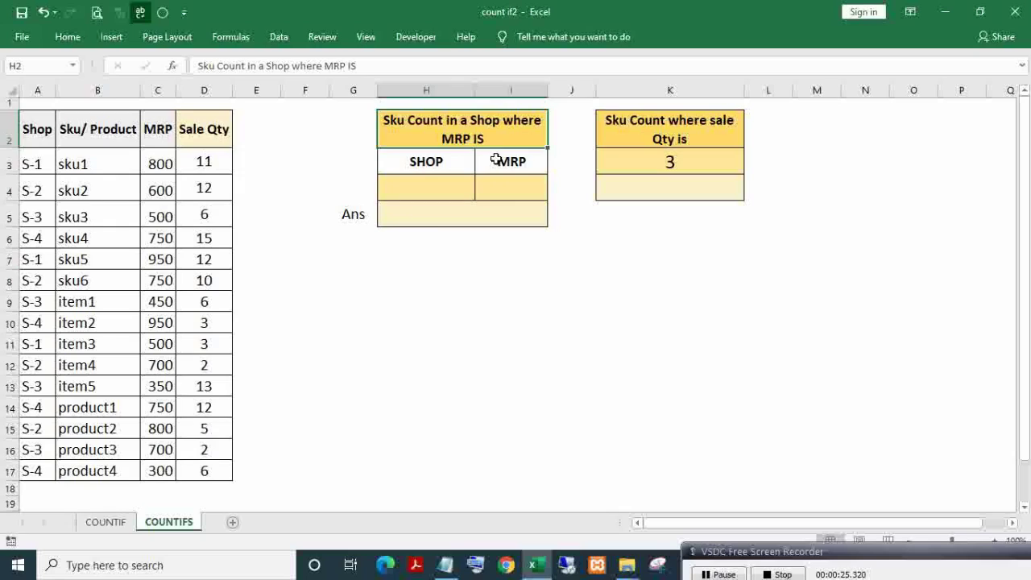
{"action": "left_click", "coordinate": [496, 159]}
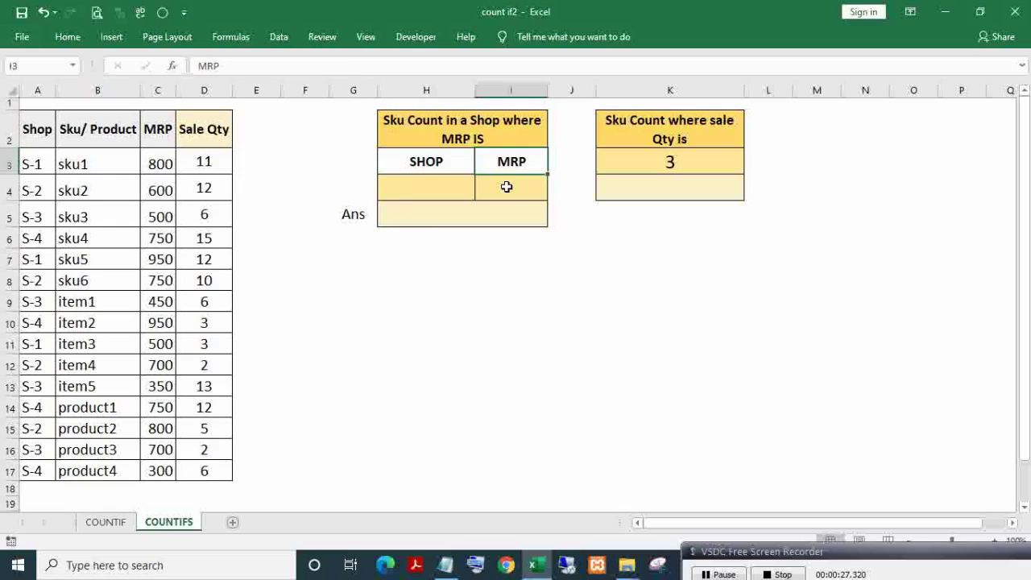
{"action": "left_click", "coordinate": [505, 187]}
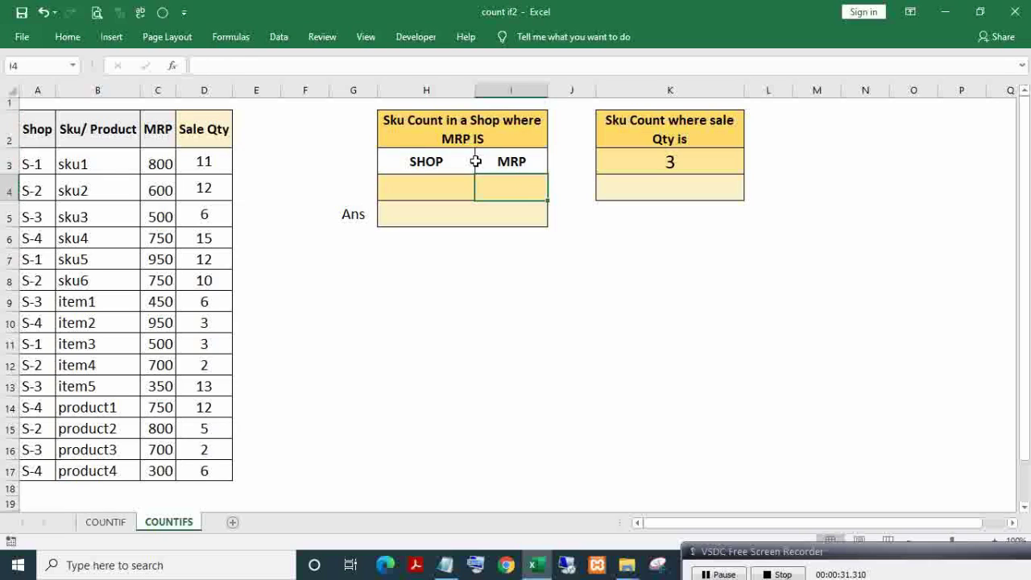
{"action": "left_click_drag", "start_coordinate": [414, 162], "coordinate": [423, 183]}
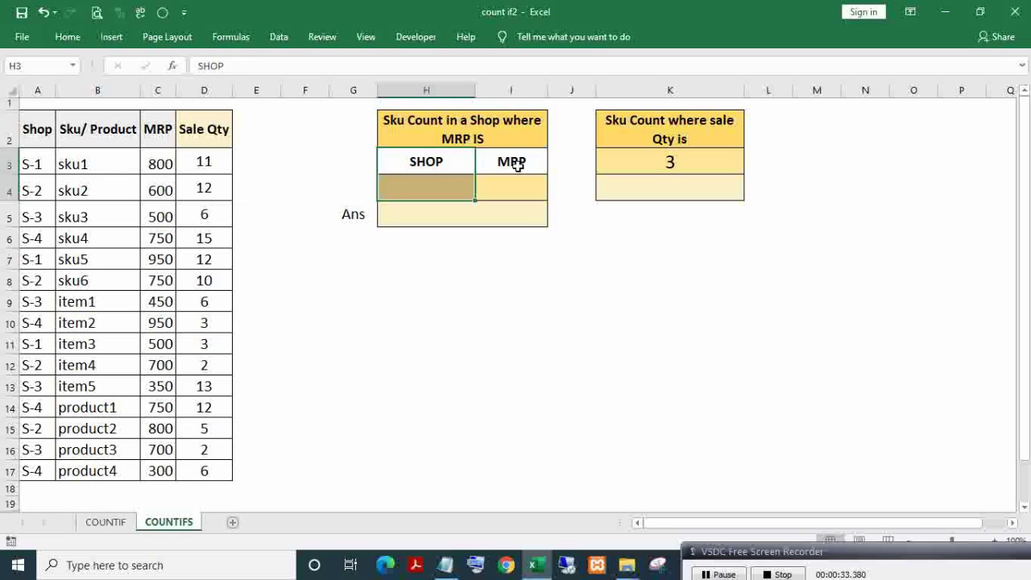
{"action": "left_click_drag", "start_coordinate": [517, 165], "coordinate": [517, 185]}
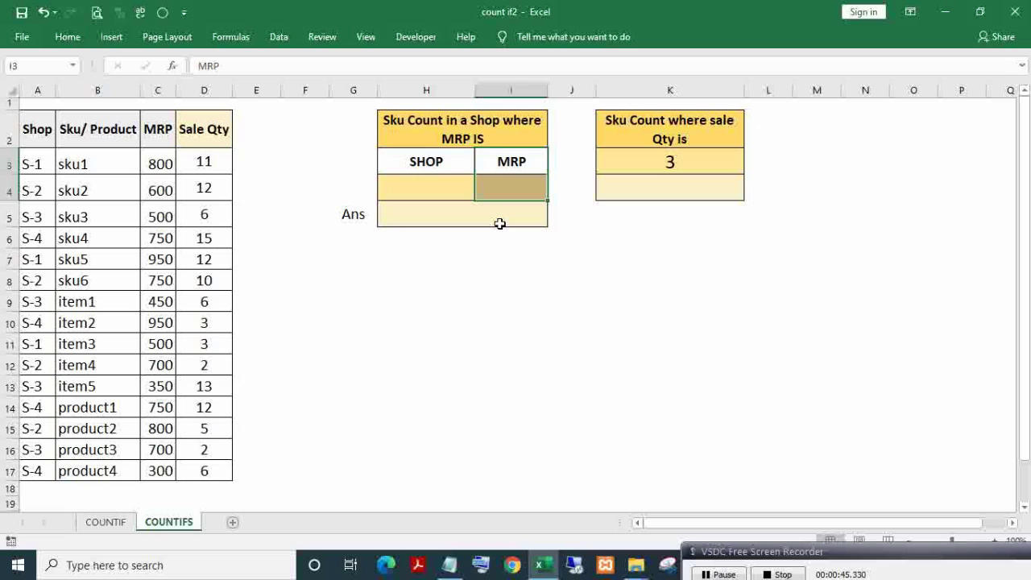
{"action": "left_click", "coordinate": [461, 222]}
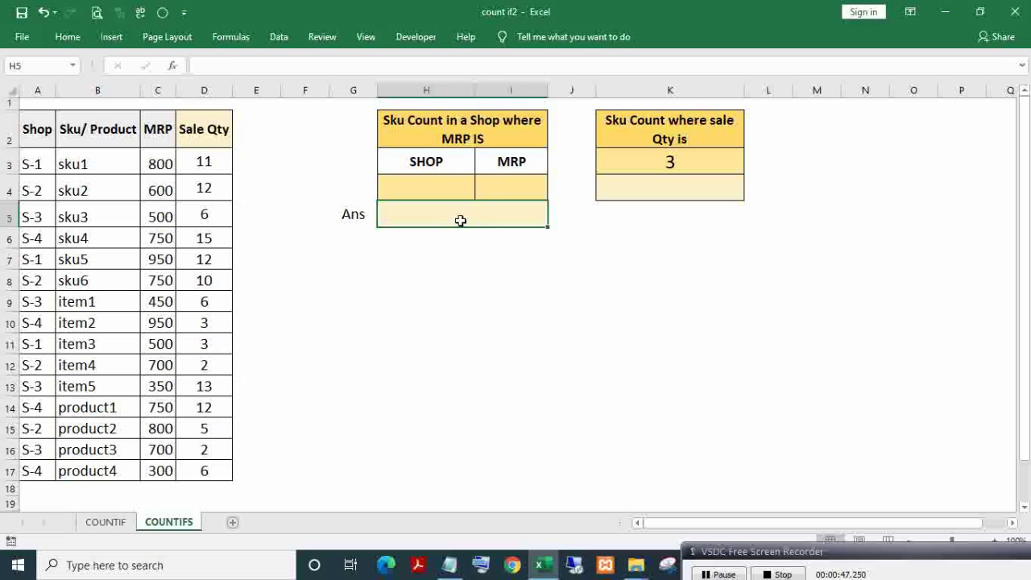
{"action": "left_click", "coordinate": [429, 183]}
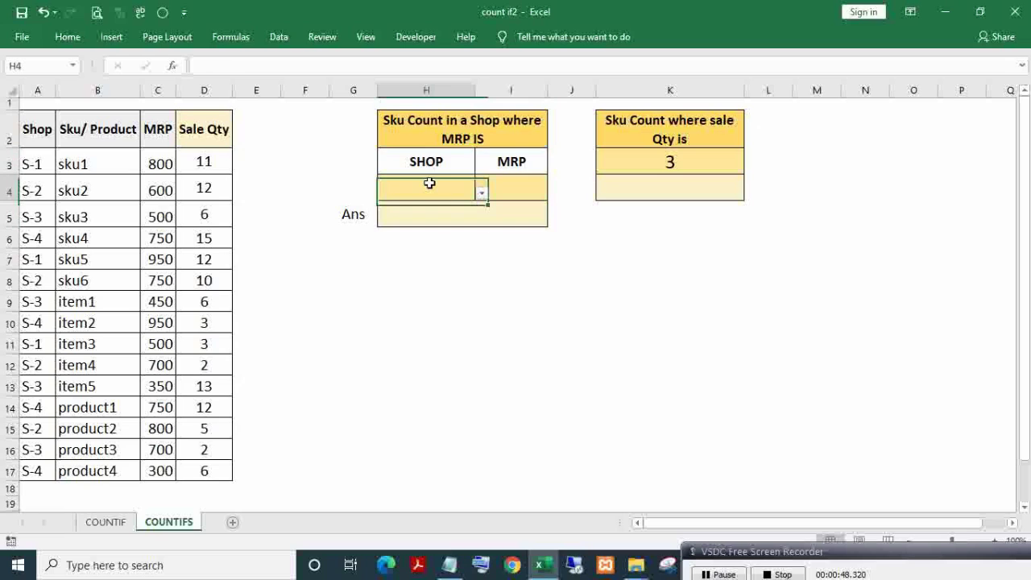
- Choose S-2 from H4's shop list and check the shop rows using AutoFilter
{"action": "left_click", "coordinate": [481, 194]}
{"action": "left_click", "coordinate": [429, 215]}
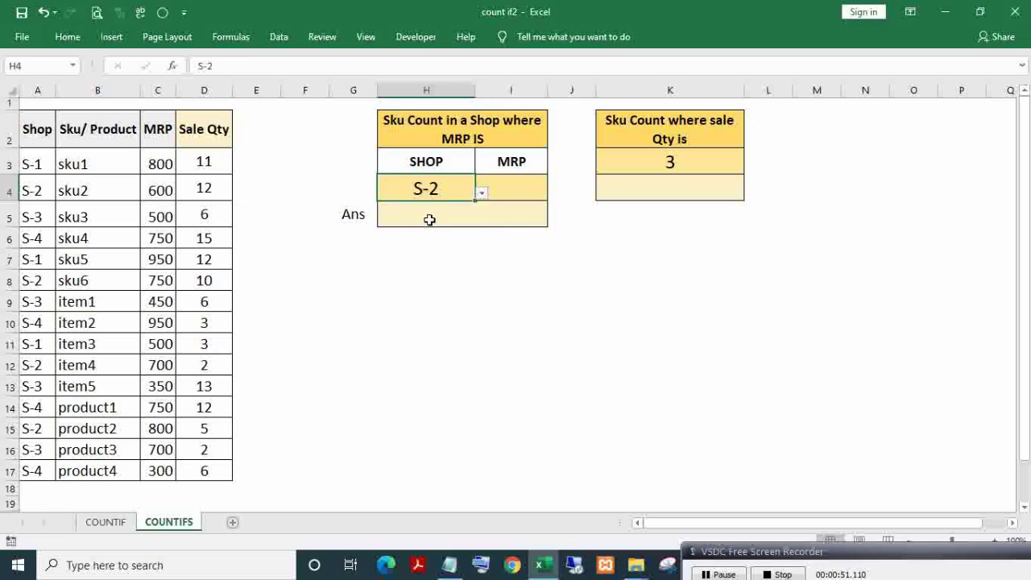
{"action": "left_click", "coordinate": [495, 187]}
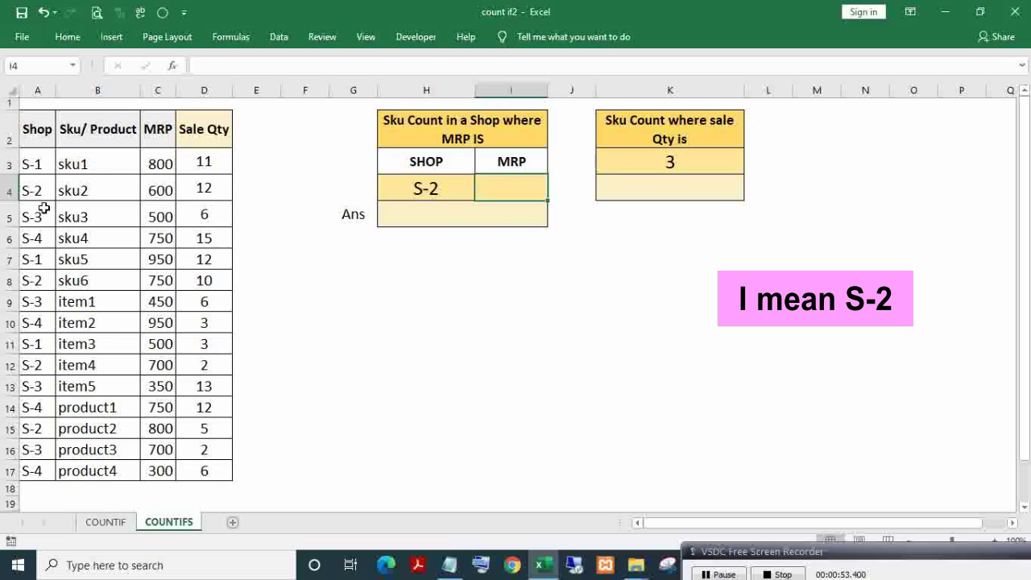
{"action": "left_click", "coordinate": [32, 136]}
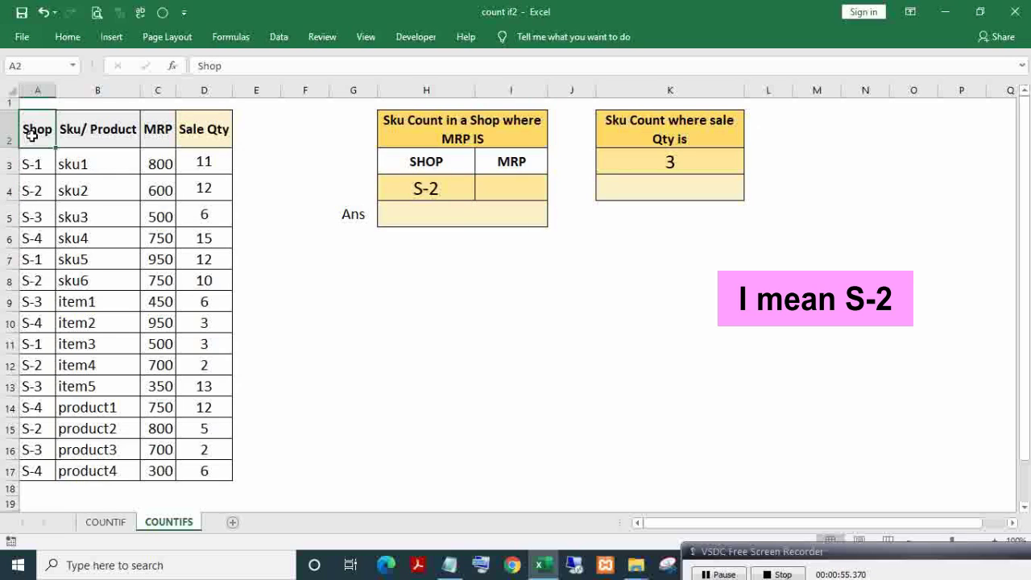
{"action": "key", "text": "ctrl+shift+Right"}
{"action": "key", "text": "ctrl+shift+l"}
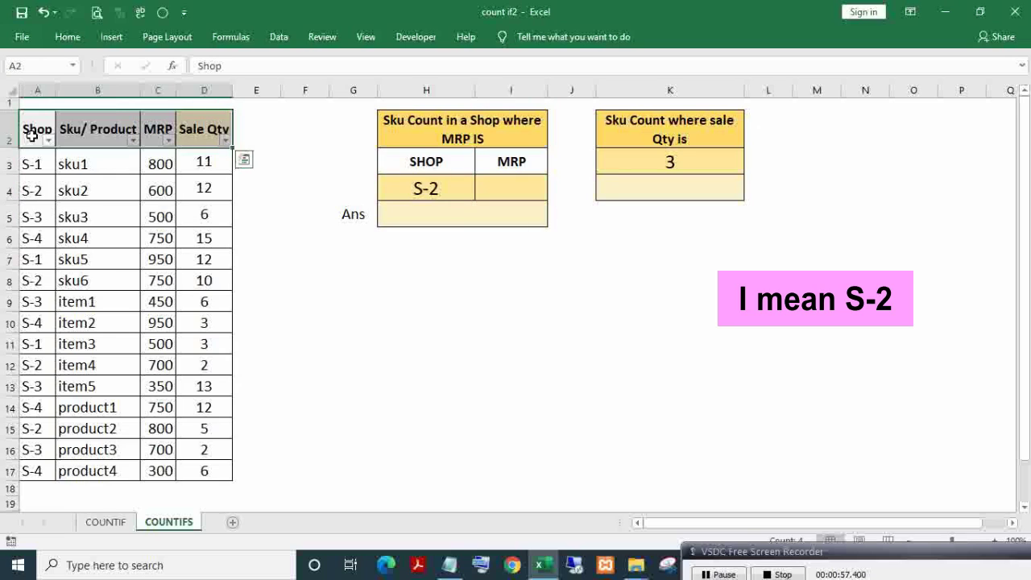
{"action": "left_click", "coordinate": [33, 139]}
{"action": "key", "text": "alt+Down"}
{"action": "left_click", "coordinate": [31, 135]}
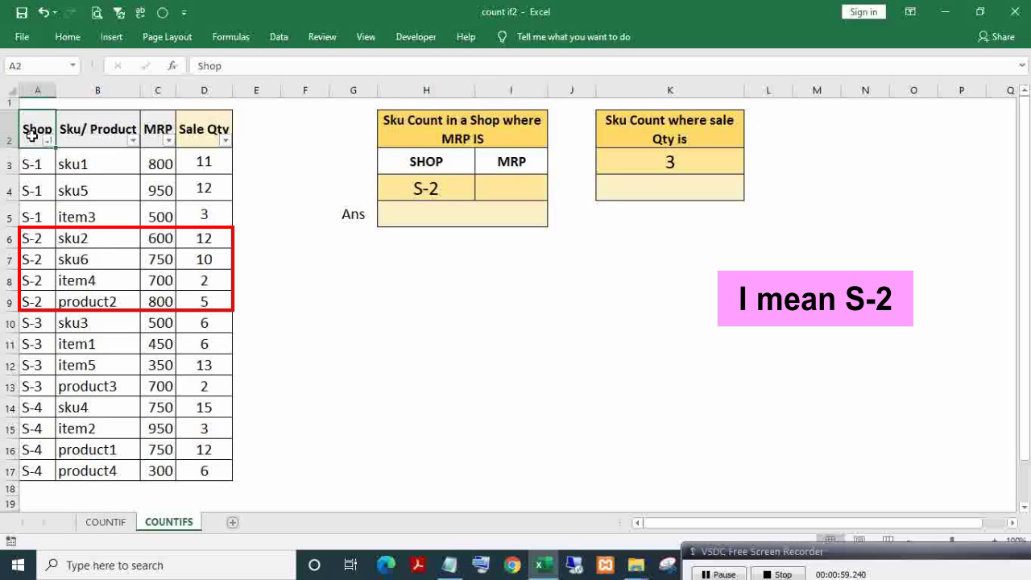
{"action": "key", "text": "ctrl+shift+l"}
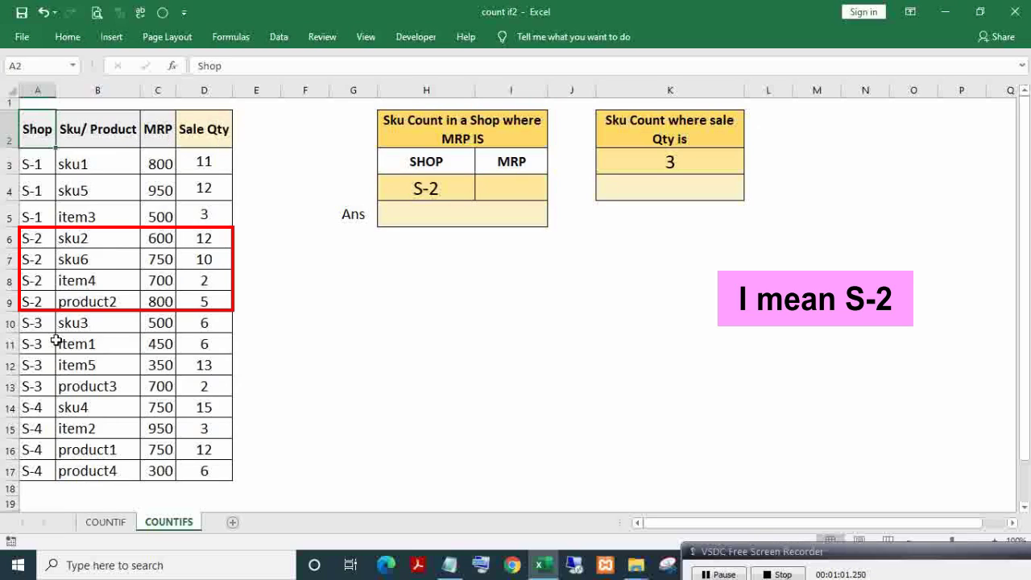
{"action": "mouse_move", "coordinate": [32, 324]}
{"action": "left_mouse_down"}
{"action": "mouse_move", "coordinate": [42, 382]}
{"action": "mouse_move", "coordinate": [204, 386]}
{"action": "left_mouse_up"}
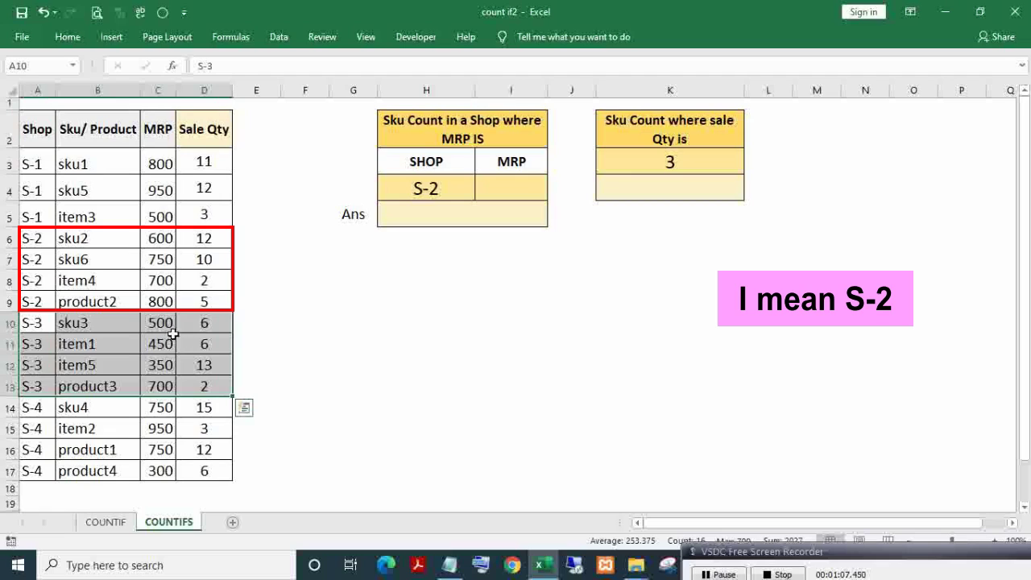
- Enter 700 as the MRP criterion in I4
{"action": "left_click", "coordinate": [516, 194]}
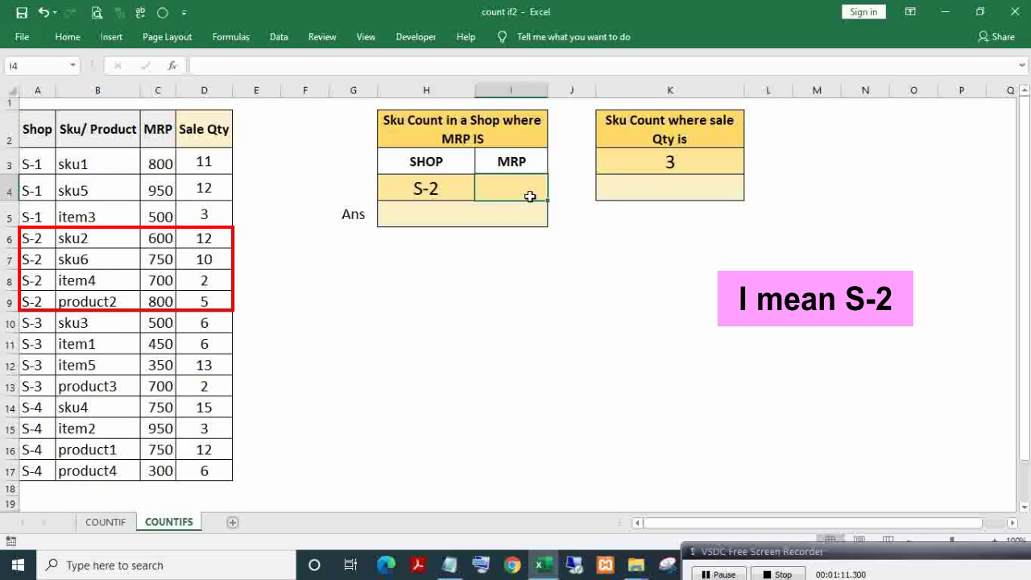
{"action": "type", "text": "700"}
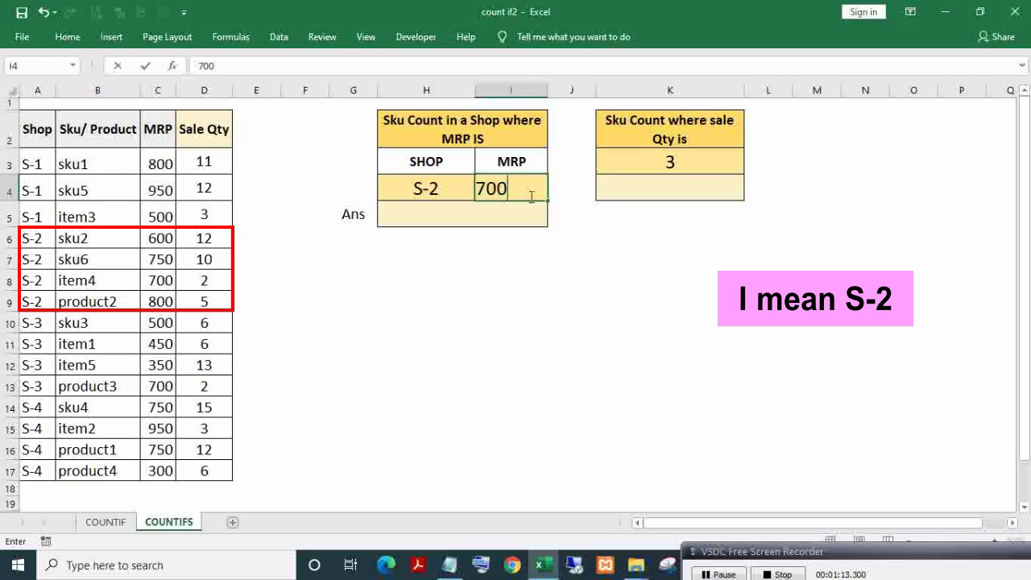
{"action": "key", "text": "Return"}
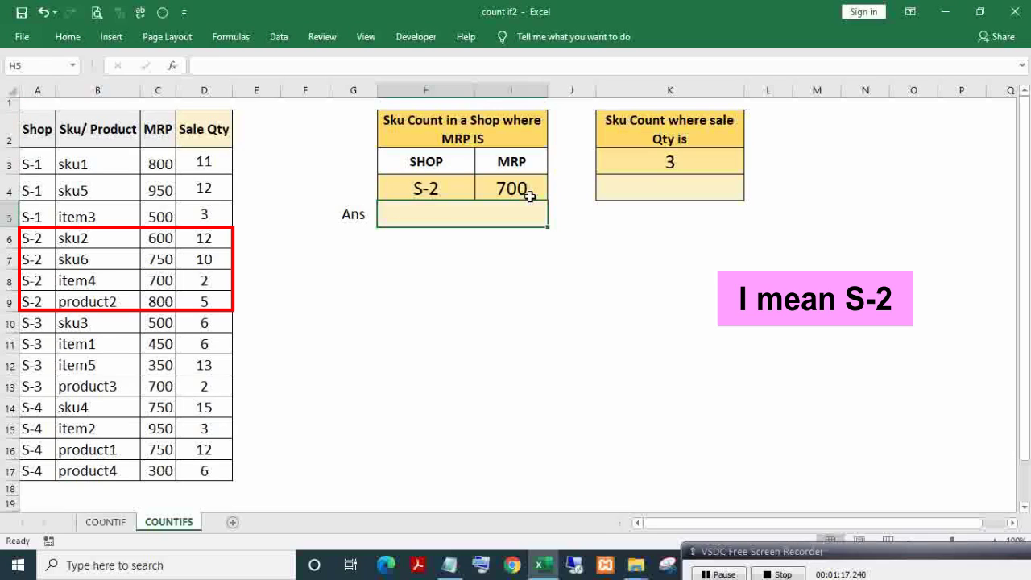
- Start a COUNTIFS in H5 with shop range $A$3:$A$17 and criterion H4
{"action": "type", "text": "=COUN"}
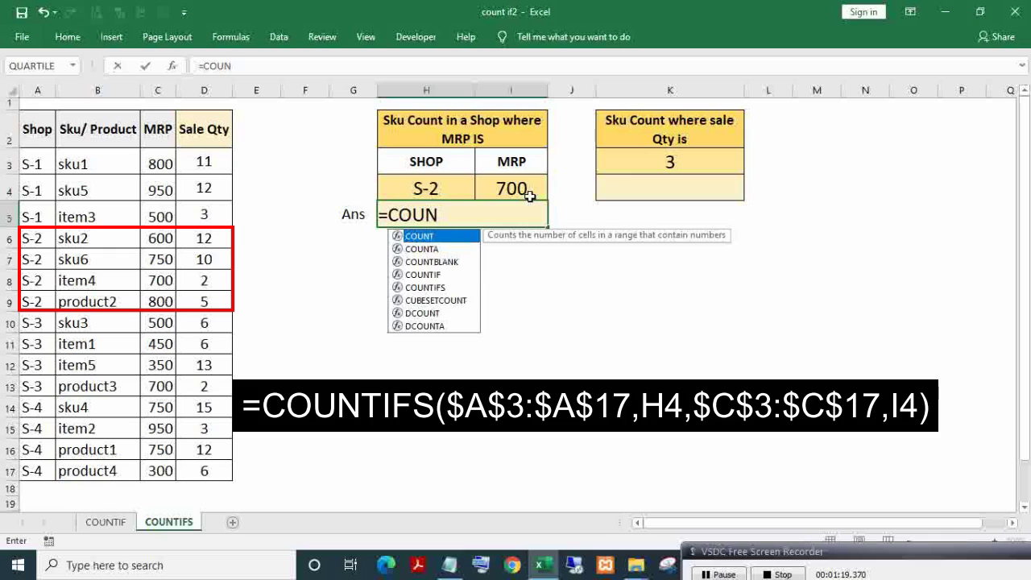
{"action": "key", "text": "Down"}
{"action": "key", "text": "Down"}
{"action": "key", "text": "Down"}
{"action": "key", "text": "Down"}
{"action": "key", "text": "Tab"}
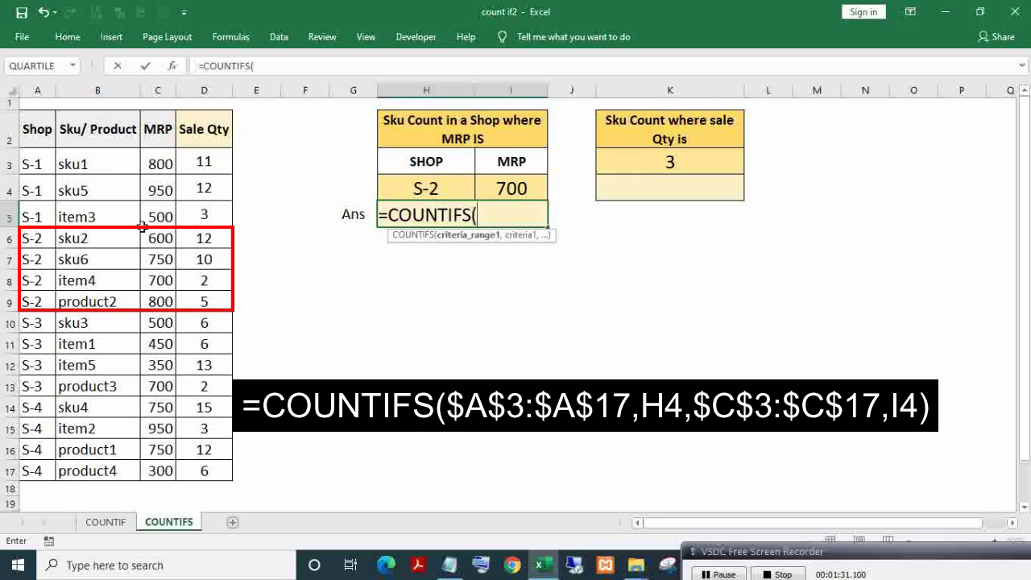
{"action": "left_click_drag", "start_coordinate": [32, 164], "coordinate": [50, 469]}
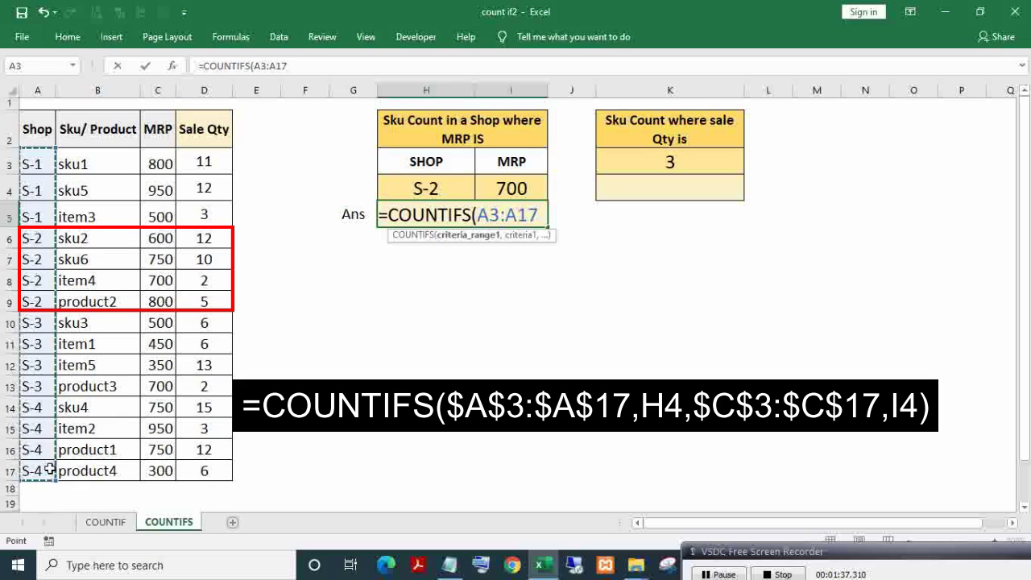
{"action": "key", "text": "F4"}
{"action": "type", "text": "$A$17,"}
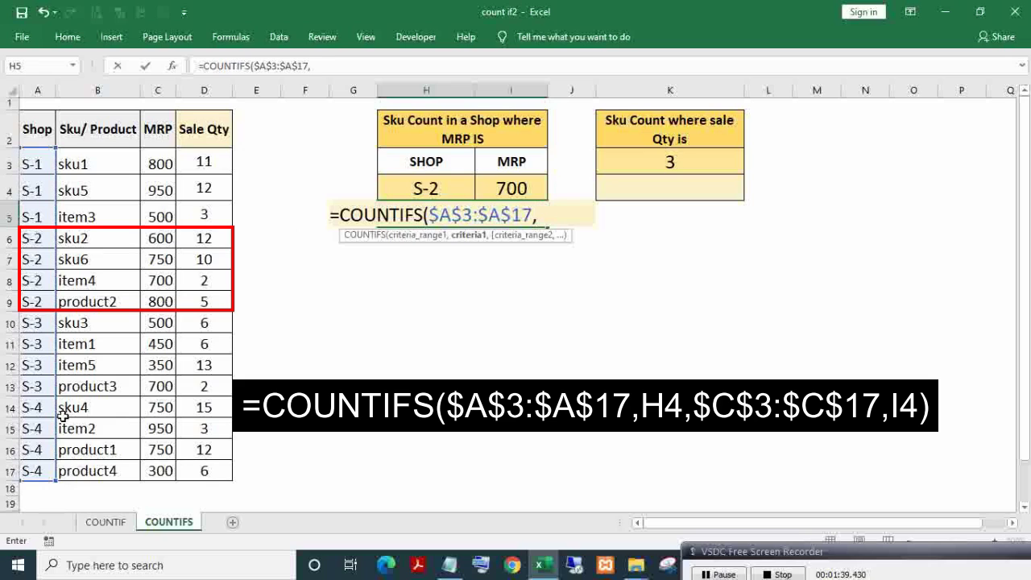
{"action": "left_click", "coordinate": [414, 189]}
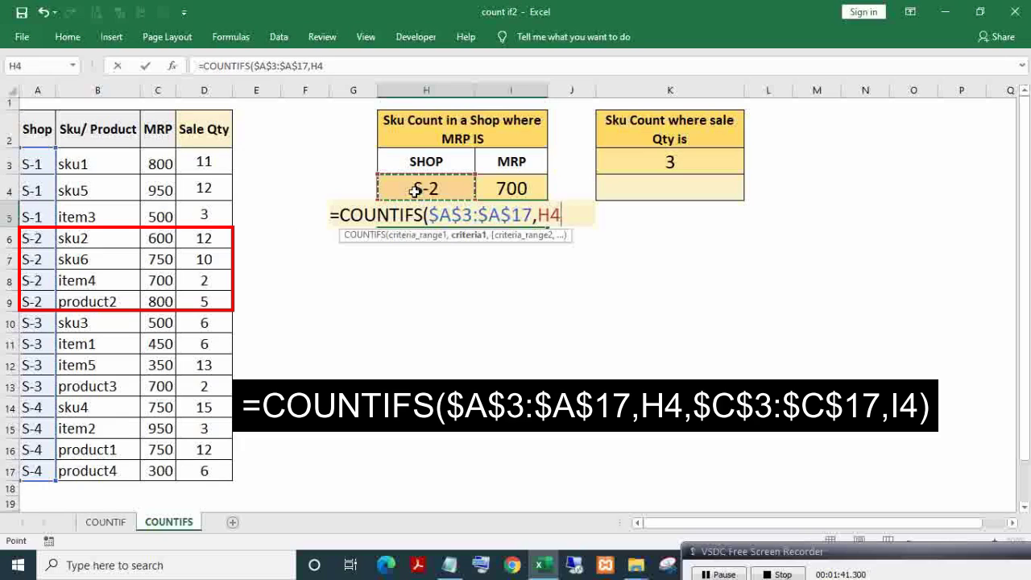
- Add MRP range $C$3:$C$17 with criterion I4, completing the count of 1
{"action": "type", "text": ","}
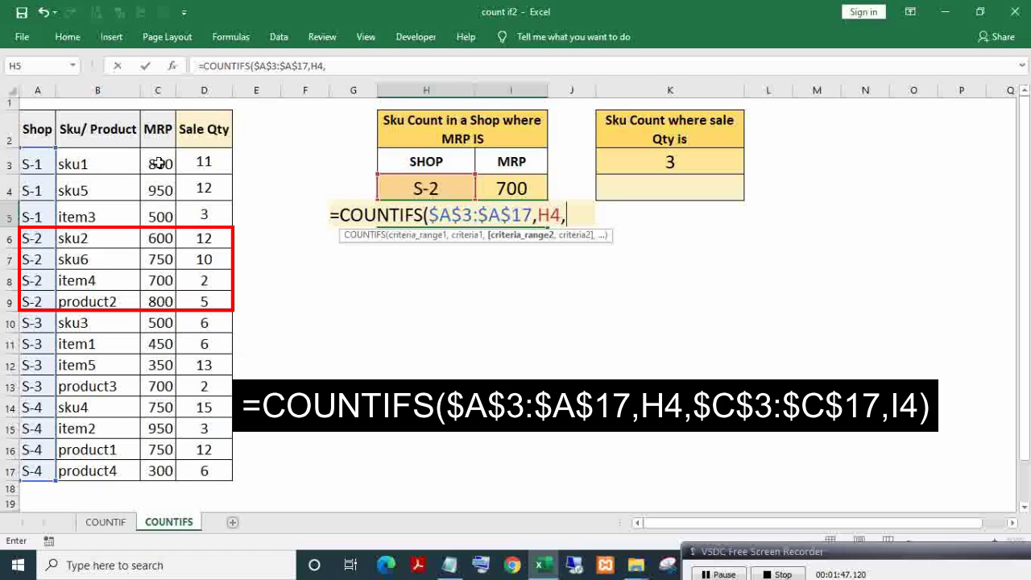
{"action": "left_click_drag", "start_coordinate": [159, 163], "coordinate": [165, 469]}
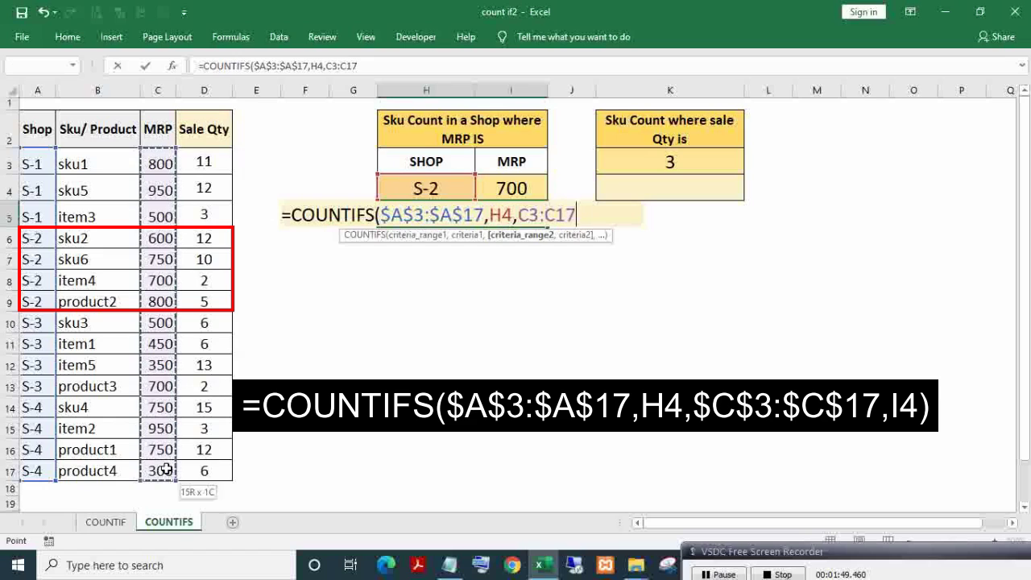
{"action": "key", "text": "F4"}
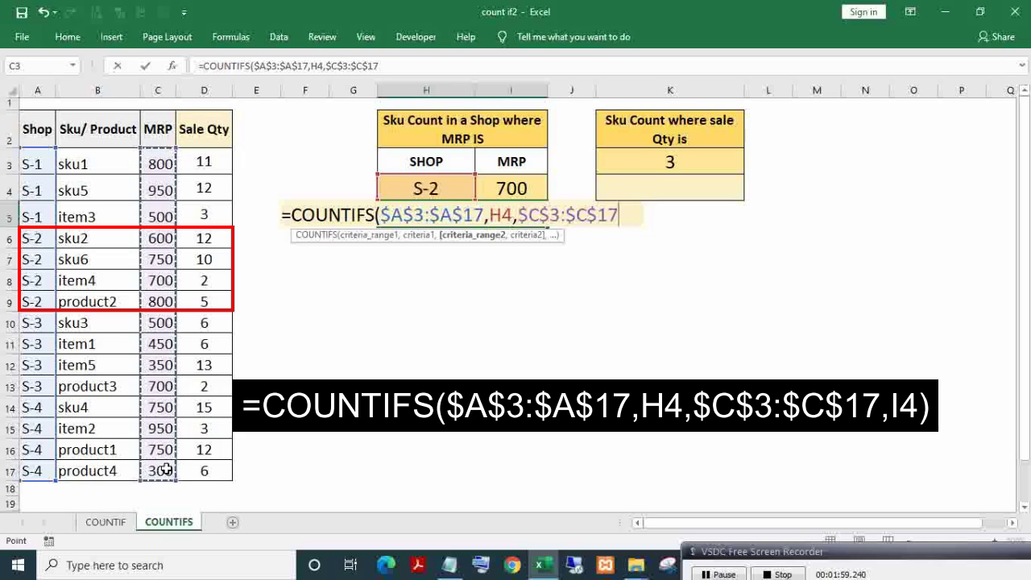
{"action": "type", "text": ","}
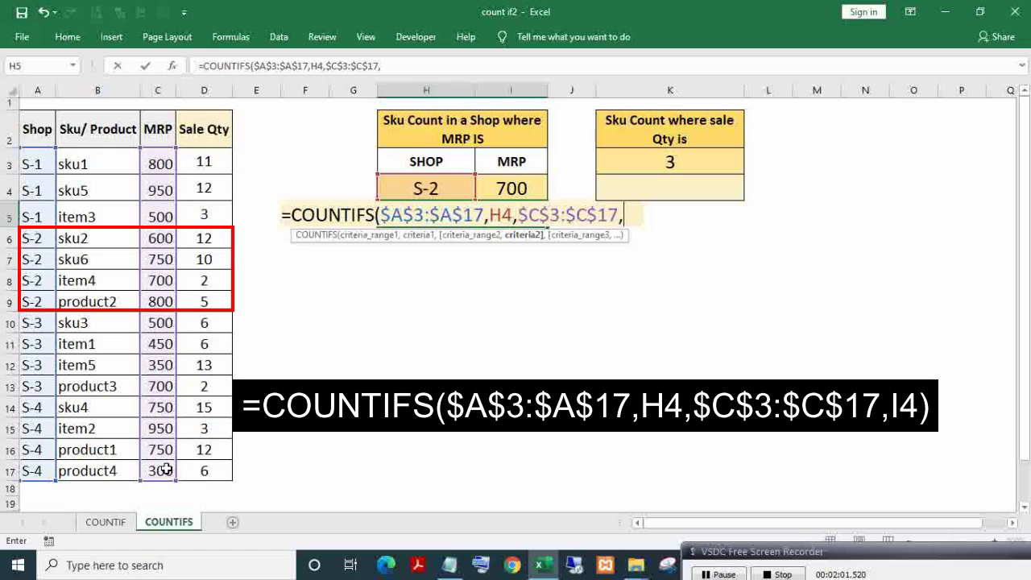
{"action": "left_click", "coordinate": [512, 187]}
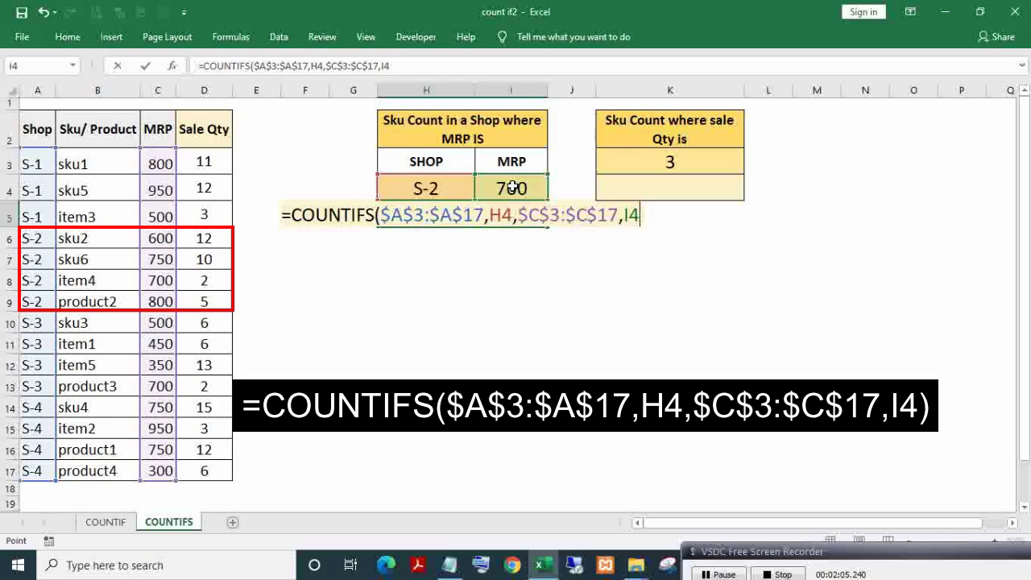
{"action": "key", "text": "Return"}
{"action": "left_click", "coordinate": [471, 217]}
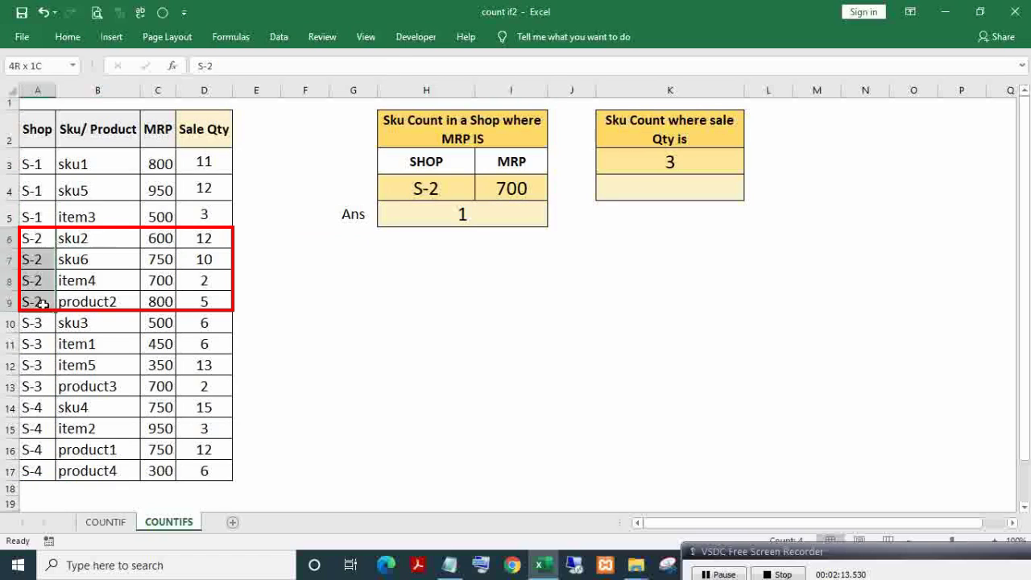
- Change the MRP criterion in I4 from 700 to >=700, comparing against the four S-2 rows
{"action": "left_click_drag", "start_coordinate": [30, 239], "coordinate": [224, 296]}
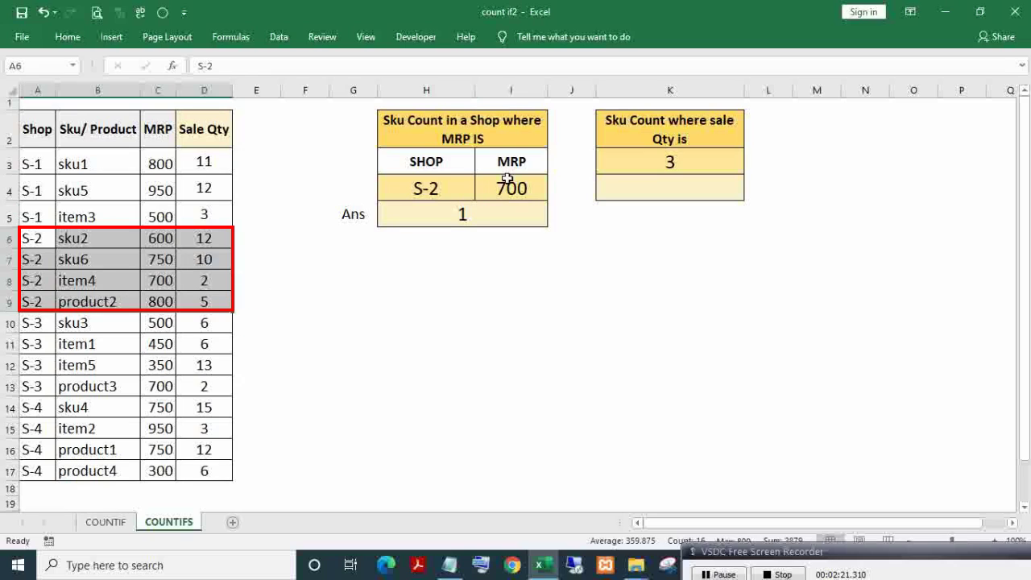
{"action": "double_click", "coordinate": [494, 188]}
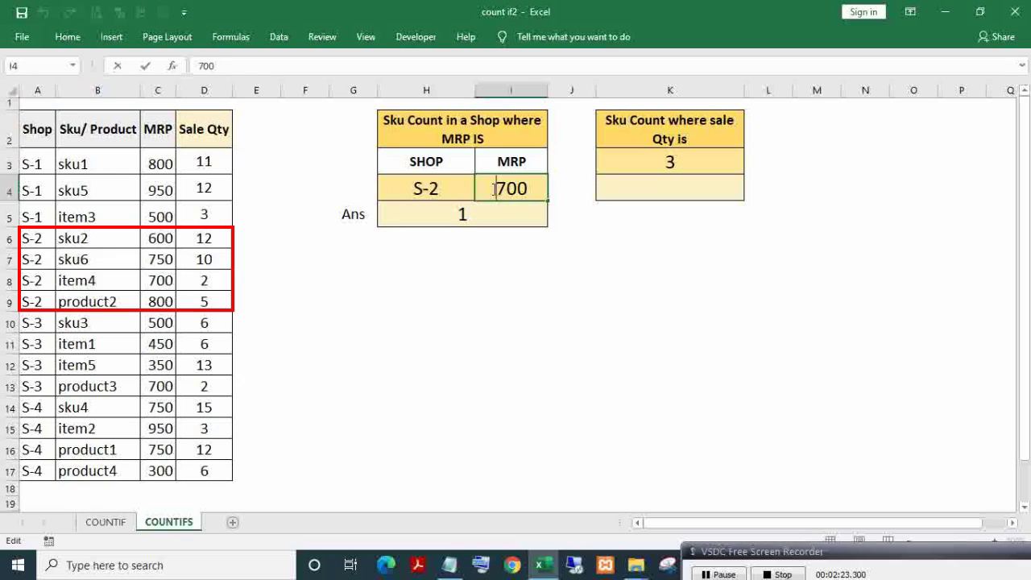
{"action": "type", "text": ">="}
{"action": "key", "text": "Return"}
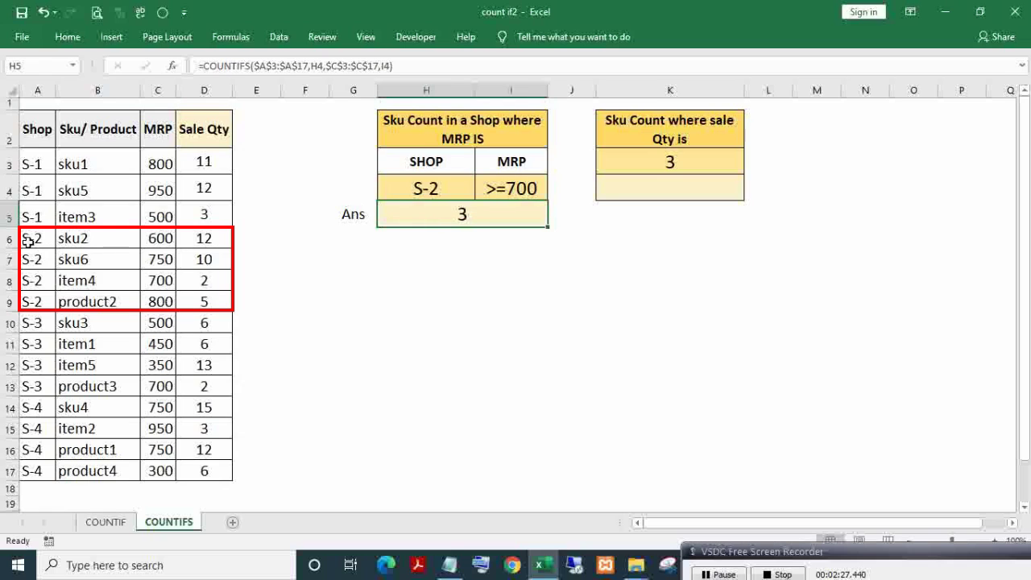
- Try writing ">=700" directly into the H5 COUNTIFS formula in place of I4, then undo it
{"action": "left_click_drag", "start_coordinate": [25, 238], "coordinate": [199, 302]}
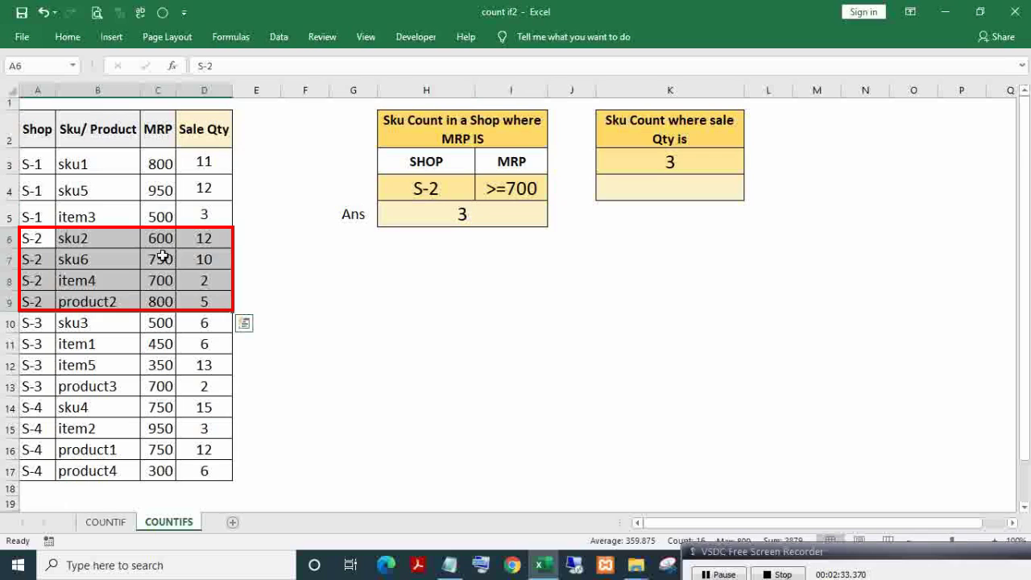
{"action": "double_click", "coordinate": [463, 214]}
{"action": "double_click", "coordinate": [584, 214]}
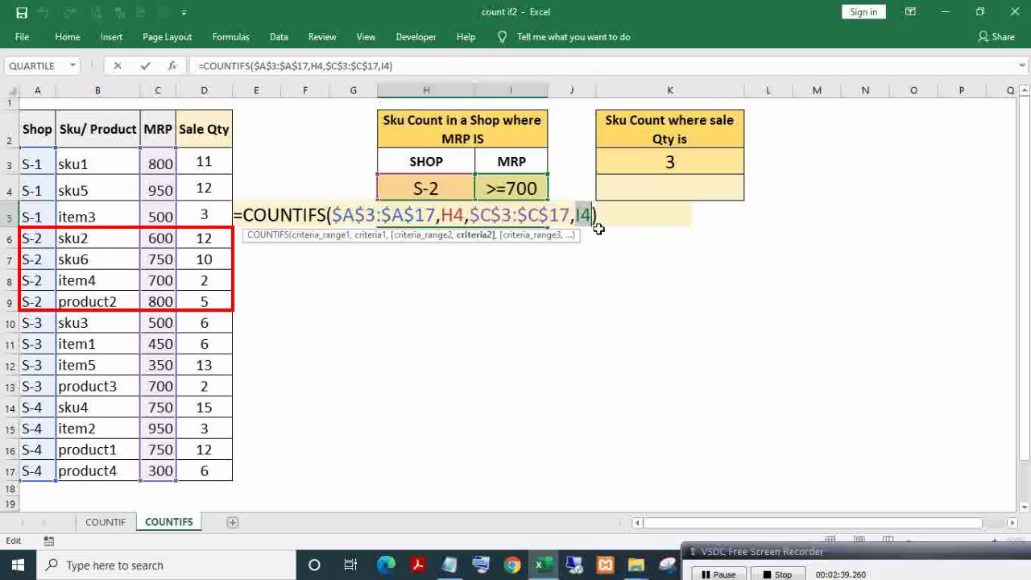
{"action": "type", "text": "\">"}
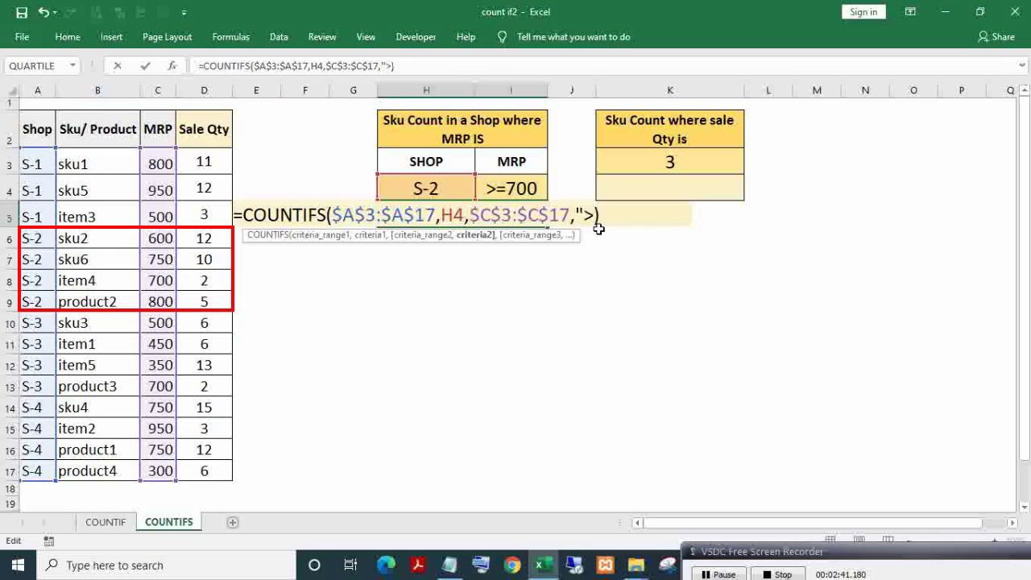
{"action": "type", "text": "=700\""}
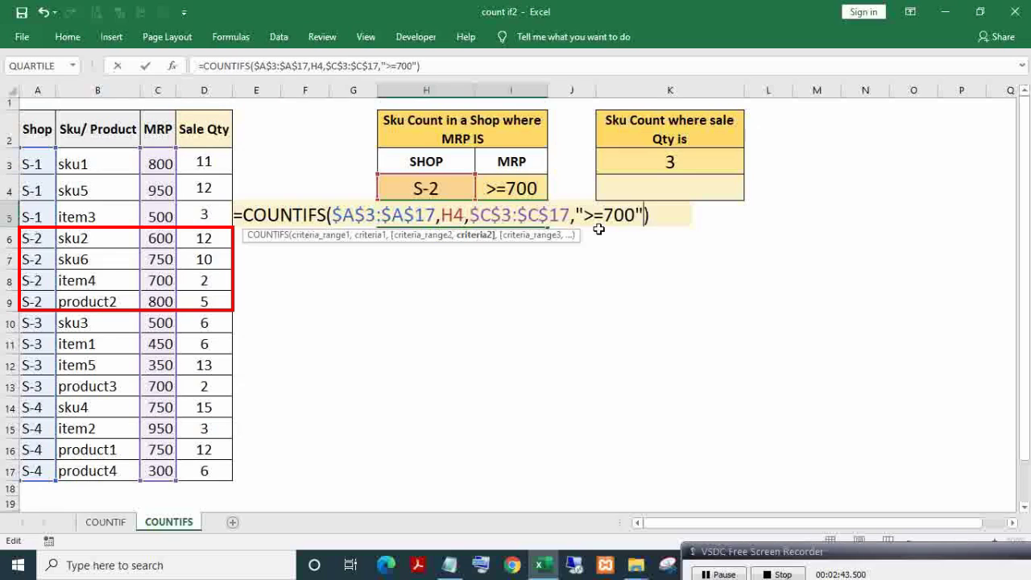
{"action": "key", "text": "ctrl+Return"}
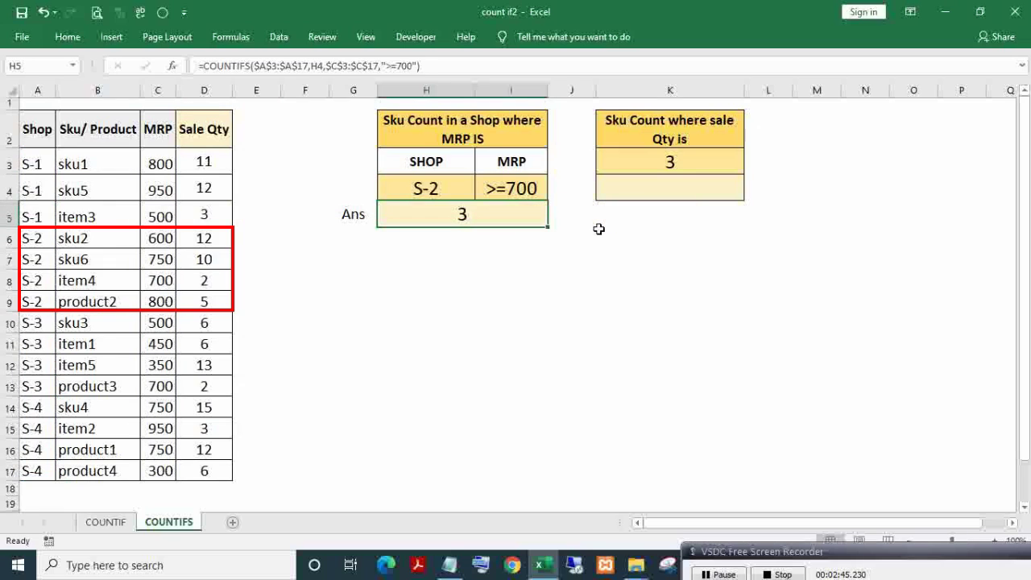
{"action": "key", "text": "ctrl+z"}
{"action": "left_click", "coordinate": [629, 192]}
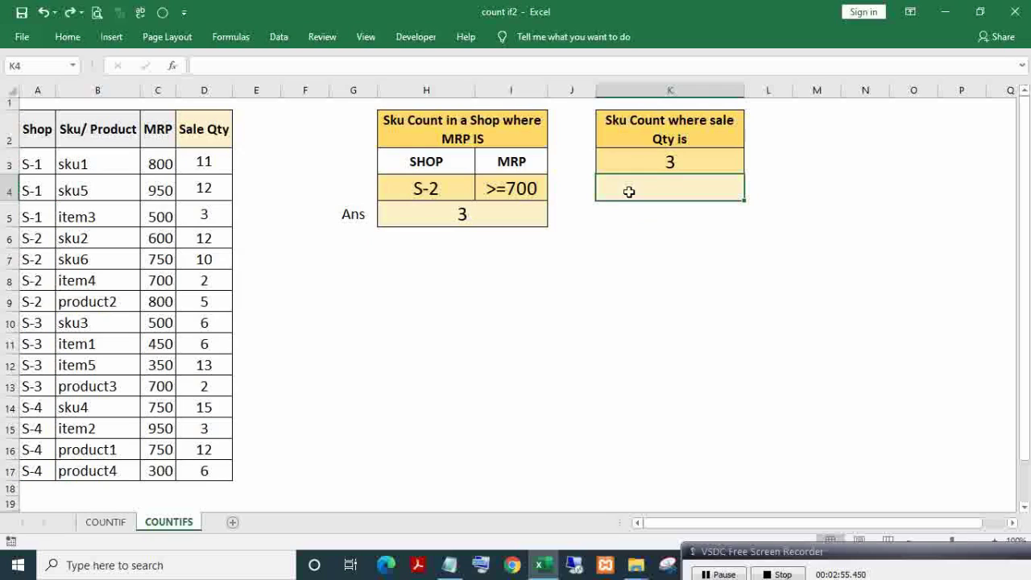
- Enter =COUNTIFS($D$3:$D$17,K3) in K4 to count Sale Qty matches
{"action": "key", "text": "Up"}
{"action": "key", "text": "Up"}
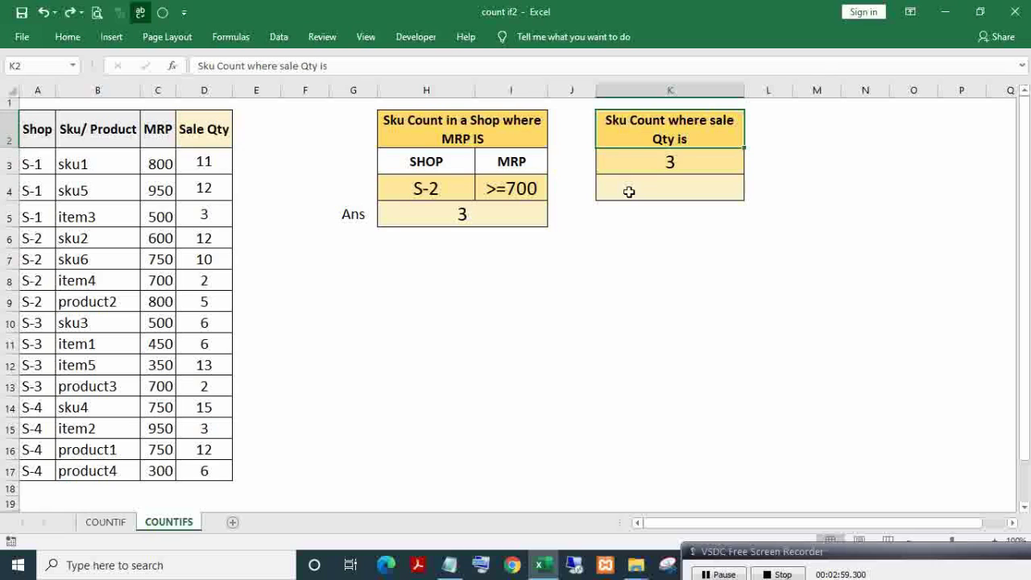
{"action": "key", "text": "Down"}
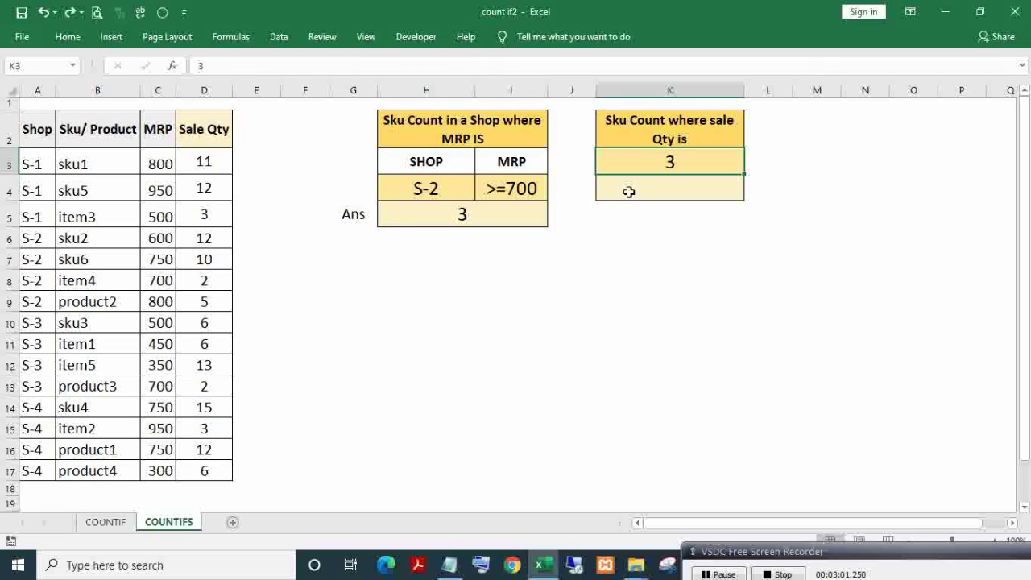
{"action": "left_click", "coordinate": [629, 191]}
{"action": "type", "text": "="}
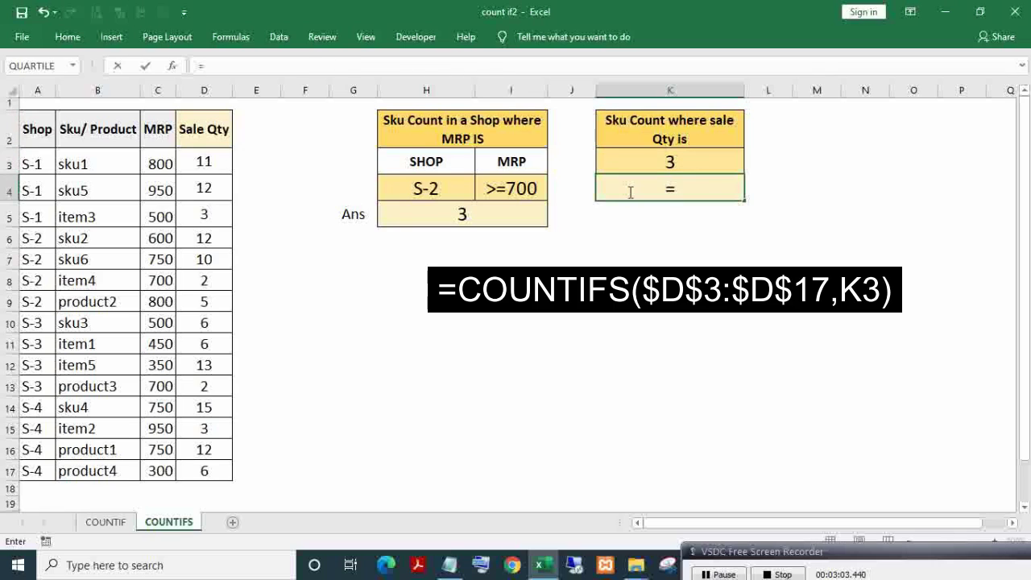
{"action": "type", "text": "COUN"}
{"action": "key", "text": "Down"}
{"action": "key", "text": "Down"}
{"action": "key", "text": "Down"}
{"action": "key", "text": "Down"}
{"action": "key", "text": "Tab"}
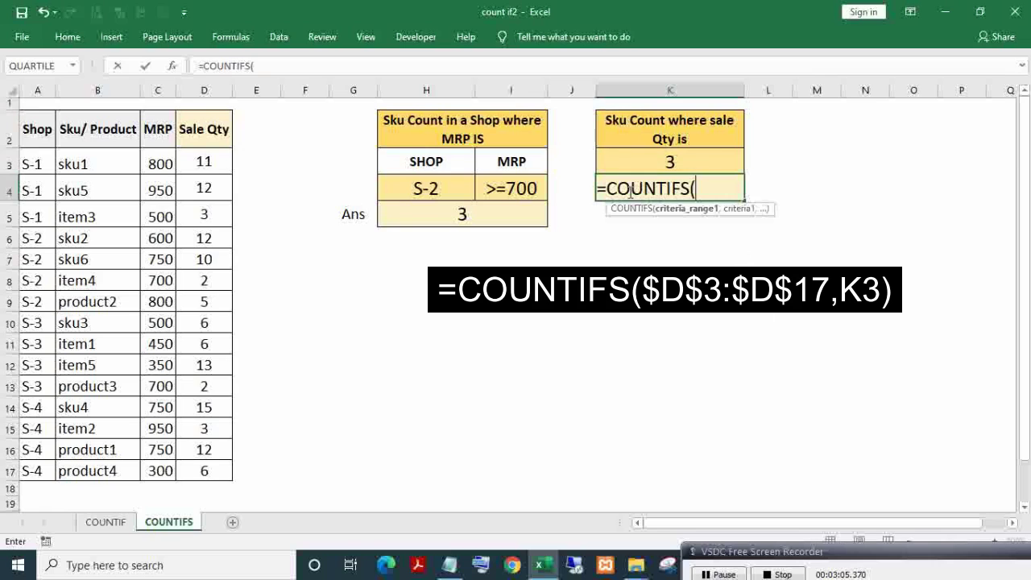
{"action": "left_click_drag", "start_coordinate": [201, 162], "coordinate": [207, 468]}
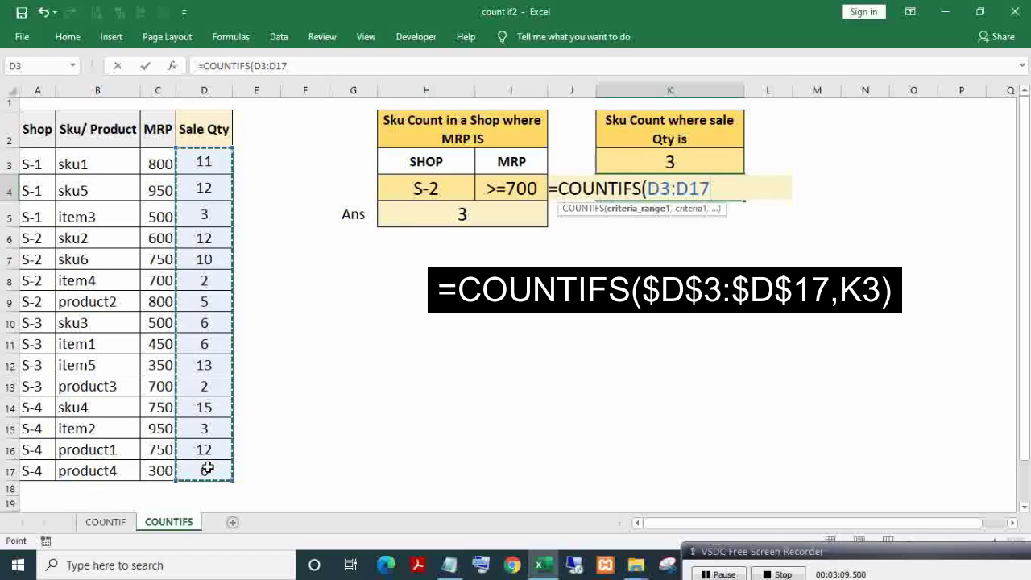
{"action": "key", "text": "F4"}
{"action": "type", "text": ","}
{"action": "key", "text": "Up"}
{"action": "key", "text": "Return"}
{"action": "key", "text": "Return"}
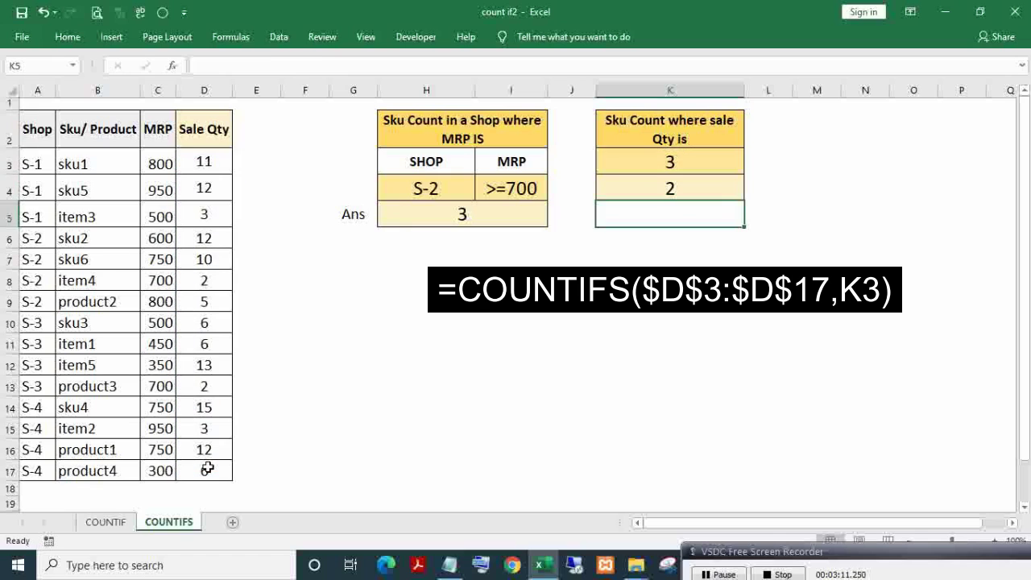
{"action": "key", "text": "Up"}
- Set the Sale Qty criterion in K3 to <10 so K4 returns 8
{"action": "left_click", "coordinate": [630, 162]}
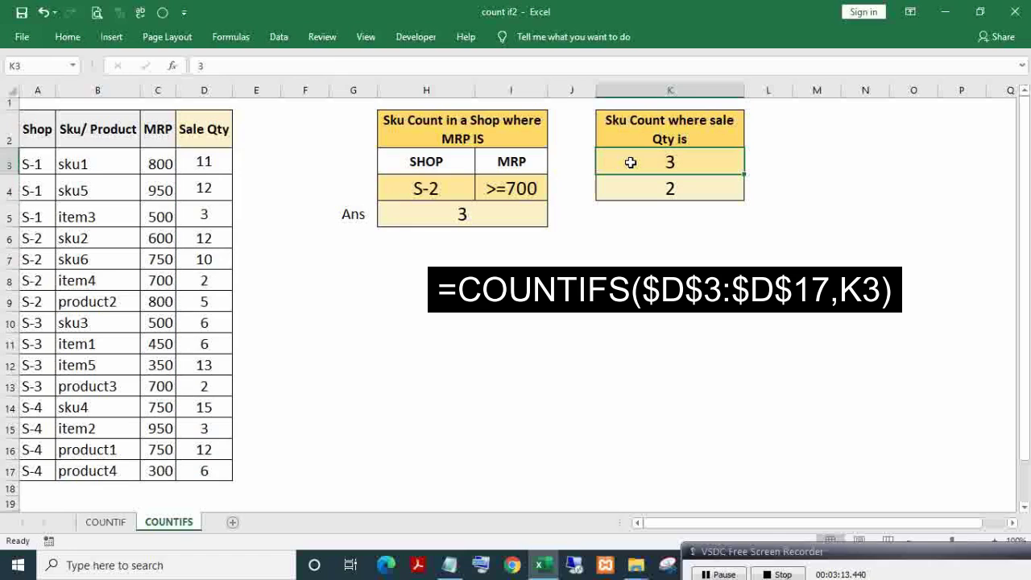
{"action": "type", "text": "<"}
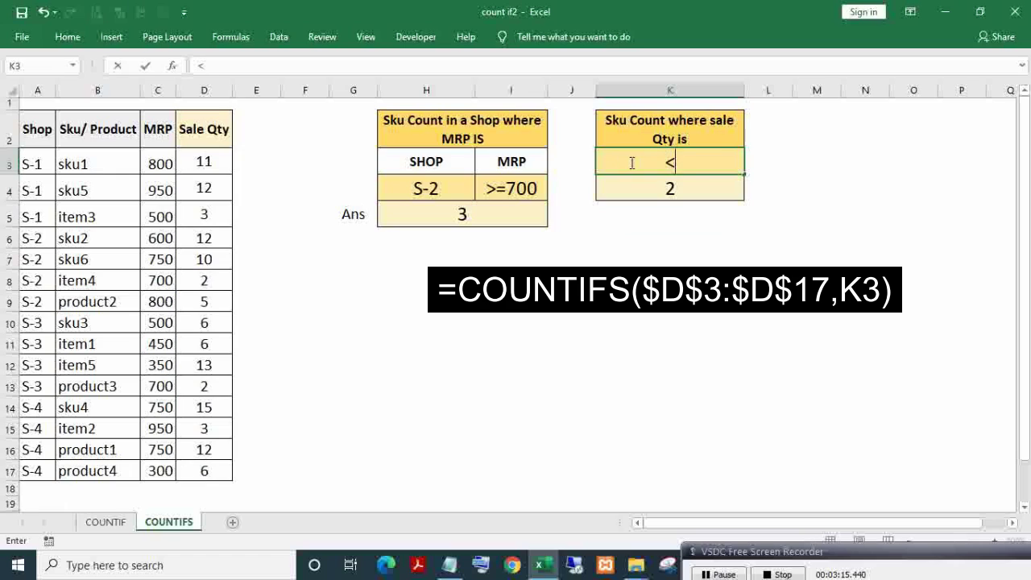
{"action": "type", "text": "10"}
{"action": "key", "text": "Return"}
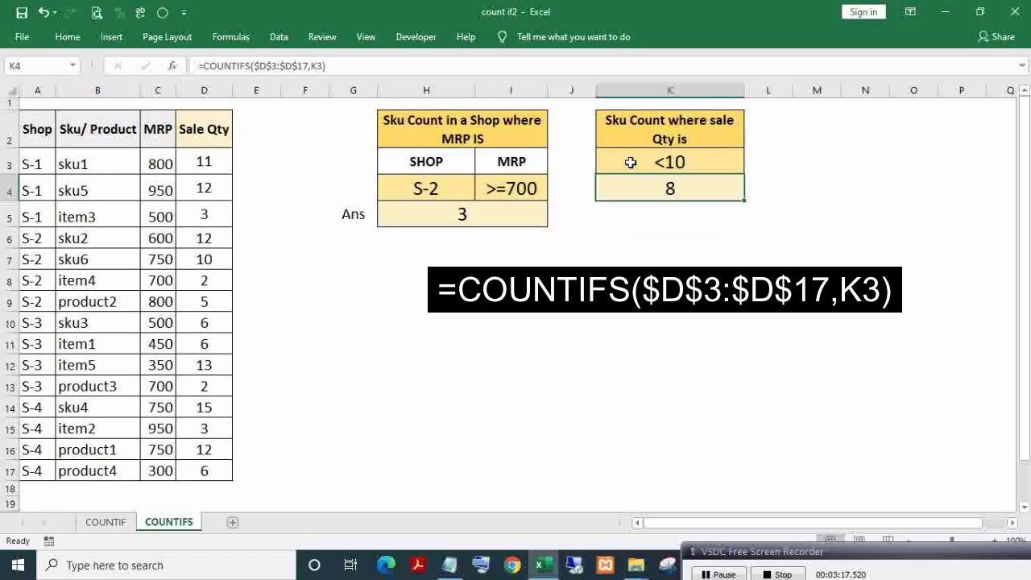
{"action": "left_click", "coordinate": [196, 132]}
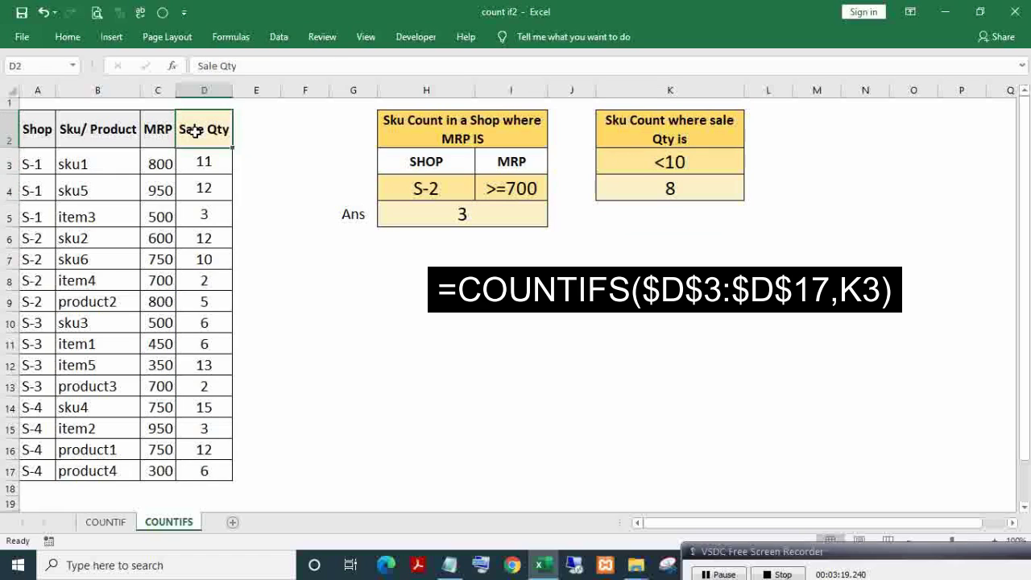
- Filter the table to show only rows with Sale Qty less than 10
{"action": "key", "text": "ctrl+shift+l"}
{"action": "key", "text": "alt+Down"}
{"action": "key", "text": "Down"}
{"action": "key", "text": "Down"}
{"action": "key", "text": "Down"}
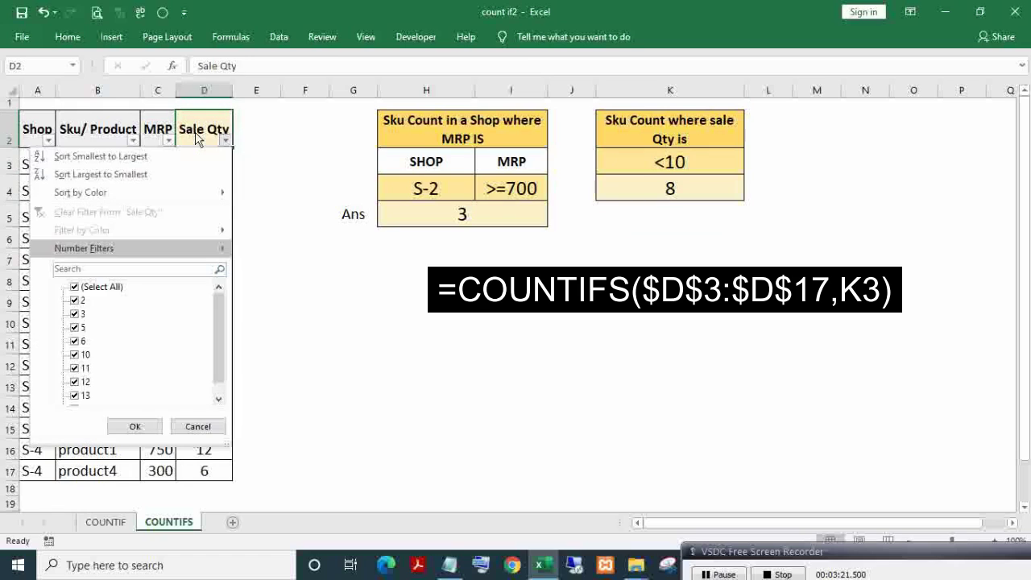
{"action": "key", "text": "Right"}
{"action": "key", "text": "Down"}
{"action": "key", "text": "Down"}
{"action": "key", "text": "Down"}
{"action": "key", "text": "Down"}
{"action": "key", "text": "Return"}
{"action": "type", "text": "1"}
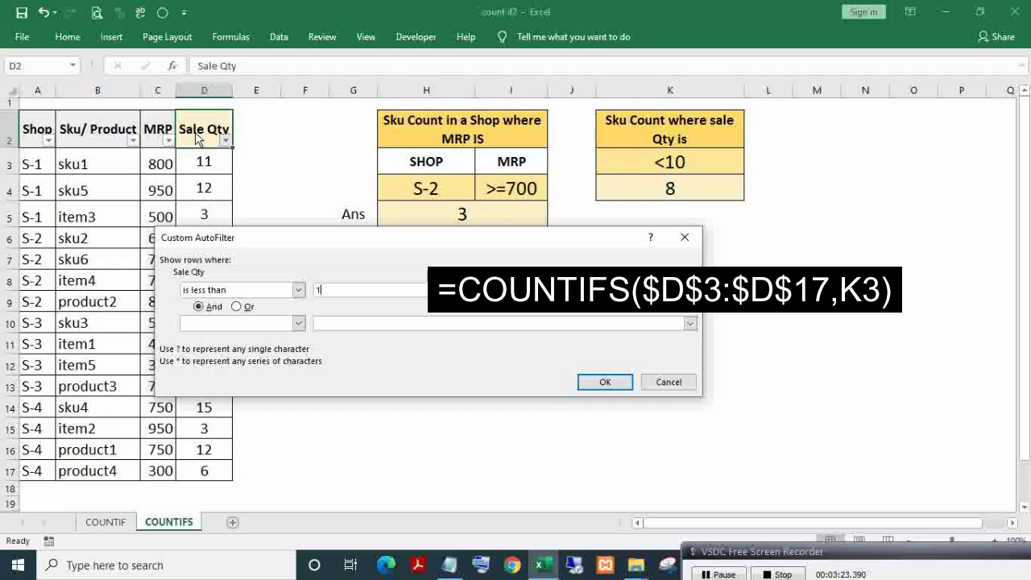
{"action": "type", "text": "0"}
{"action": "key", "text": "Return"}
{"action": "key", "text": "Down"}
- Select the filtered Sale Qty rows to confirm 8 records, then recheck the K4 count
{"action": "key", "text": "Left"}
{"action": "key", "text": "Left"}
{"action": "key", "text": "ctrl+shift+Down"}
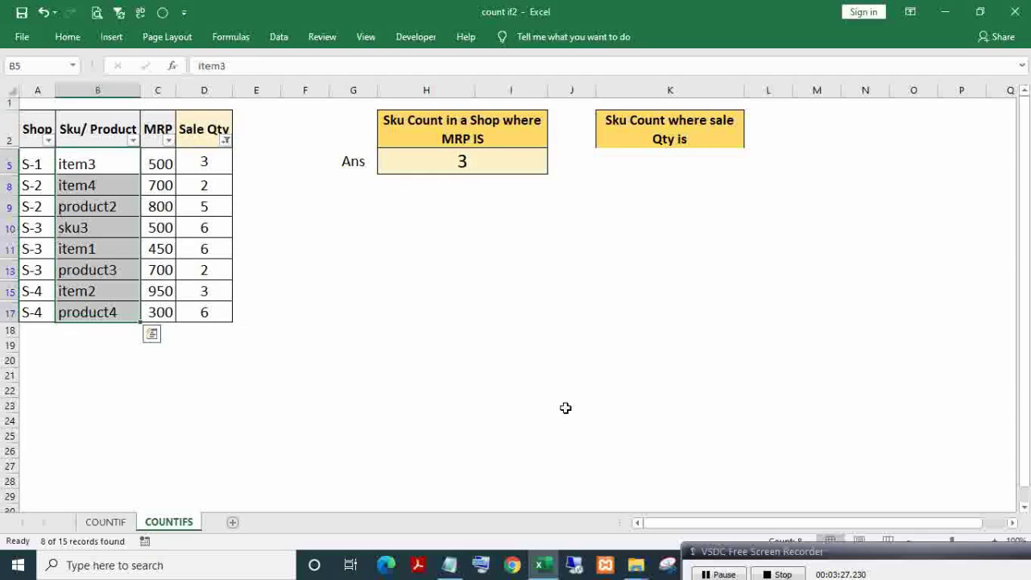
{"action": "left_click", "coordinate": [886, 566]}
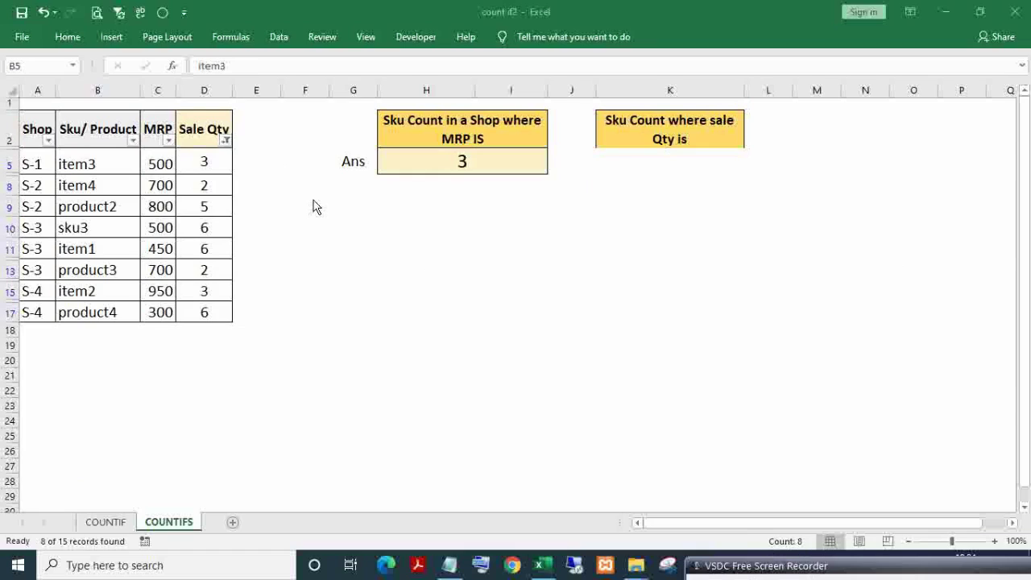
{"action": "left_click", "coordinate": [207, 128]}
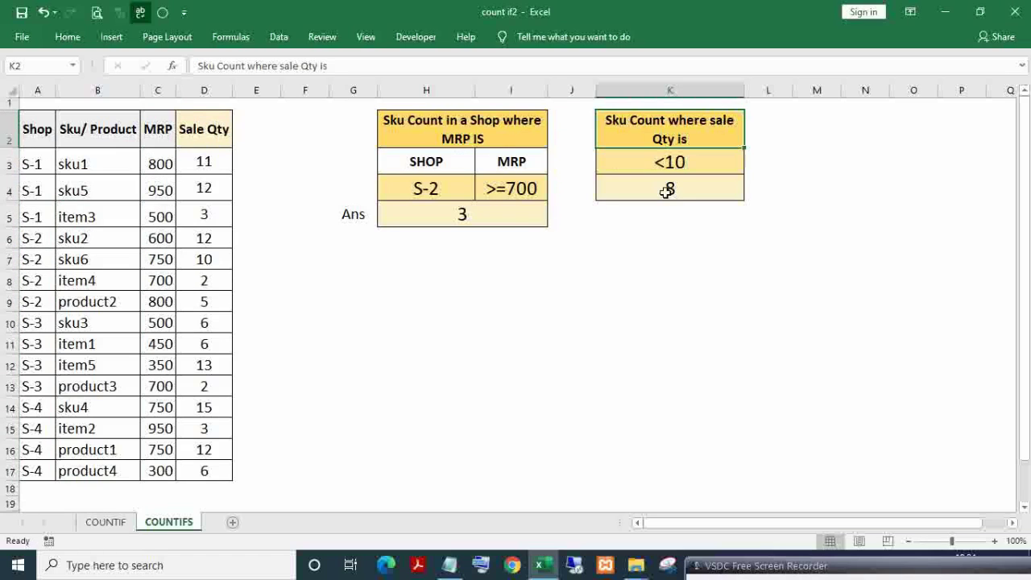
{"action": "left_click", "coordinate": [663, 193]}
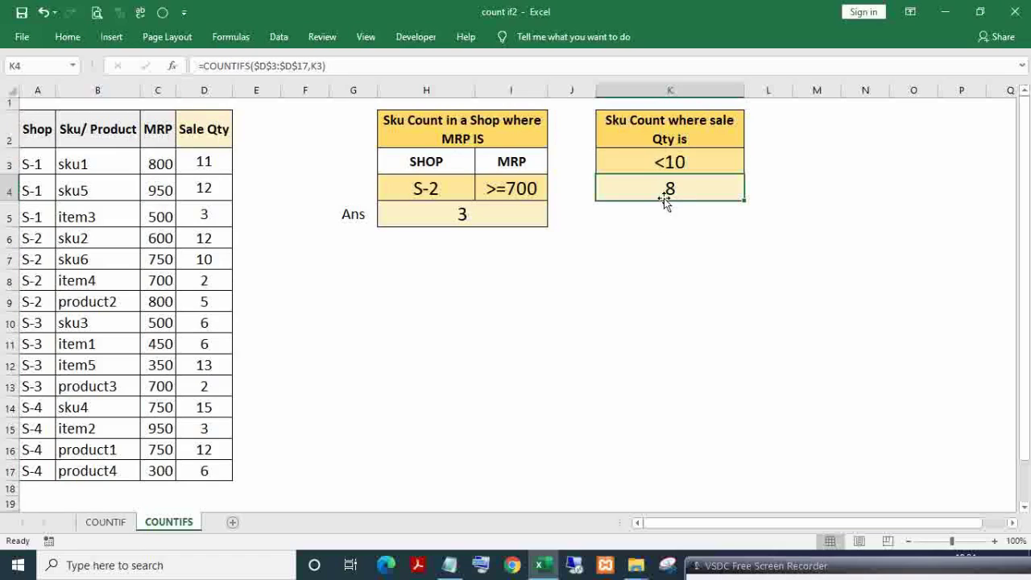